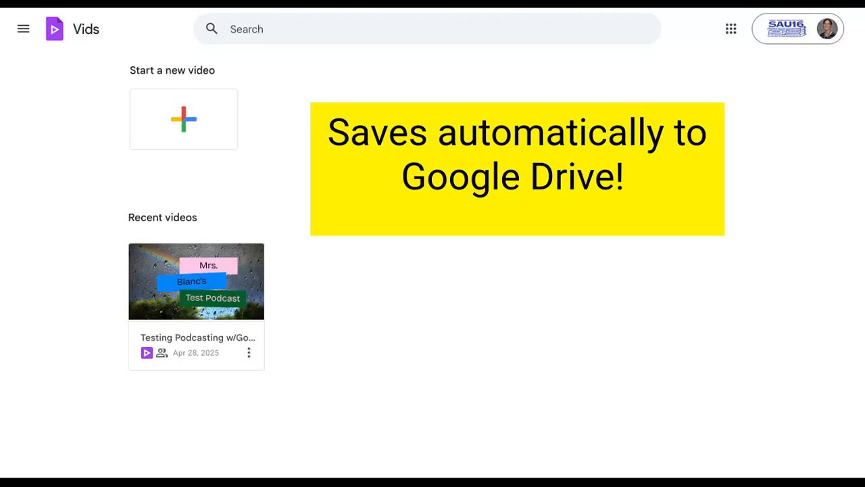
Create a new blank video after looking over the template, record and upload starting options.
left_click(188, 120)
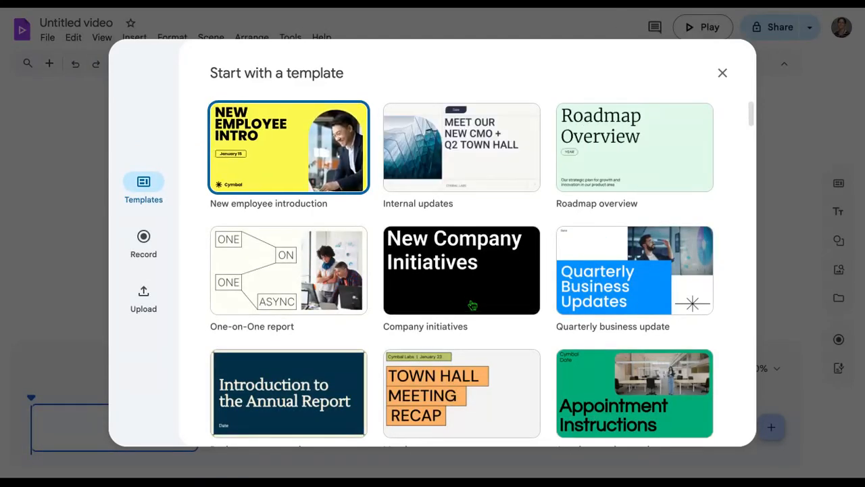
scroll(452, 257, "down", 3)
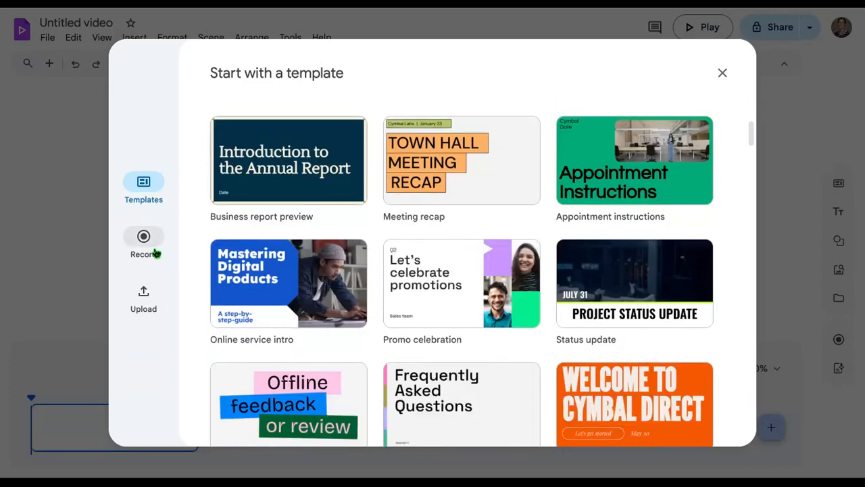
left_click(154, 254)
left_click(146, 302)
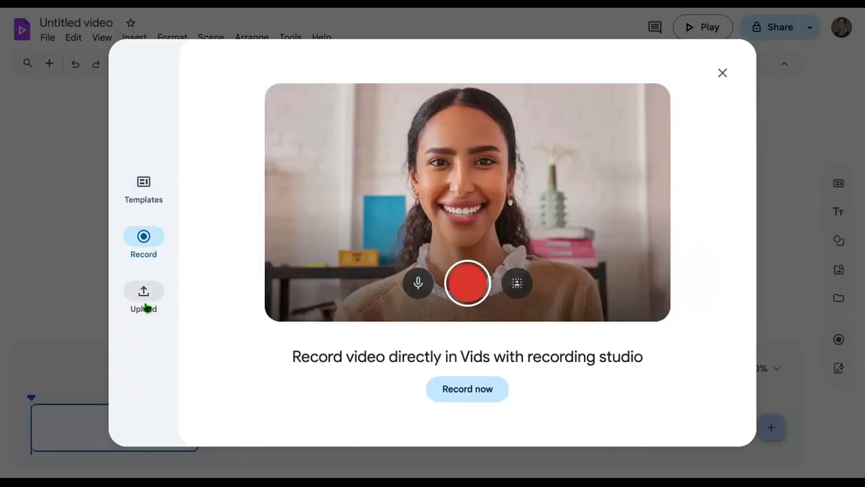
left_click(722, 74)
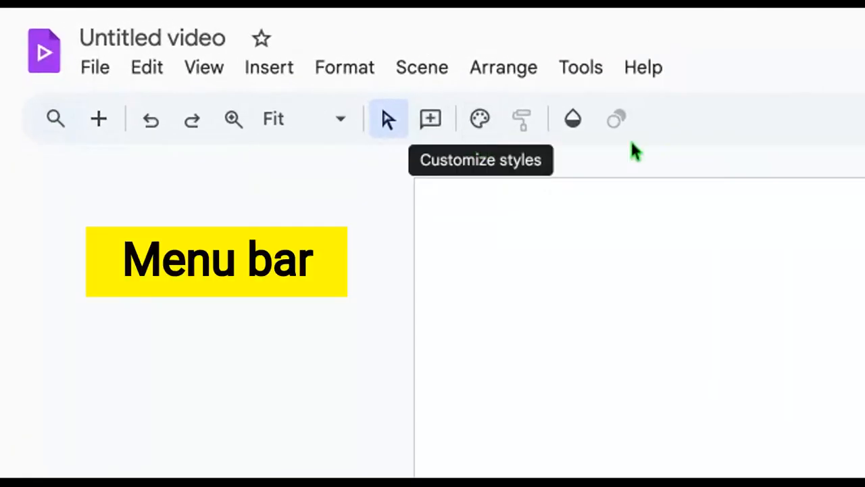
Add a second blank scene and look over the style, background and transition options.
left_click(98, 126)
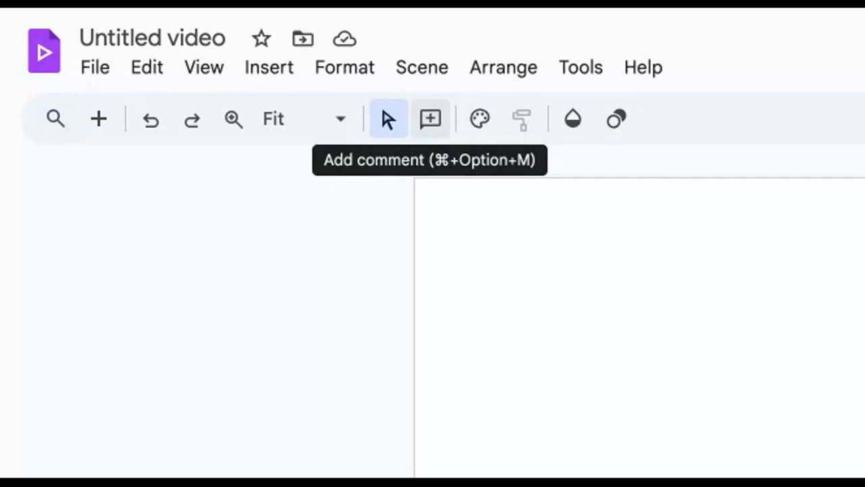
left_click(484, 126)
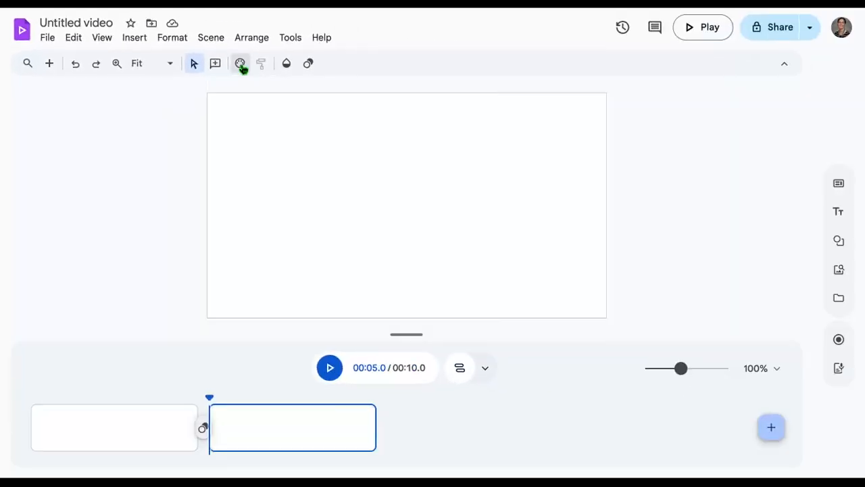
left_click(288, 66)
left_click(308, 63)
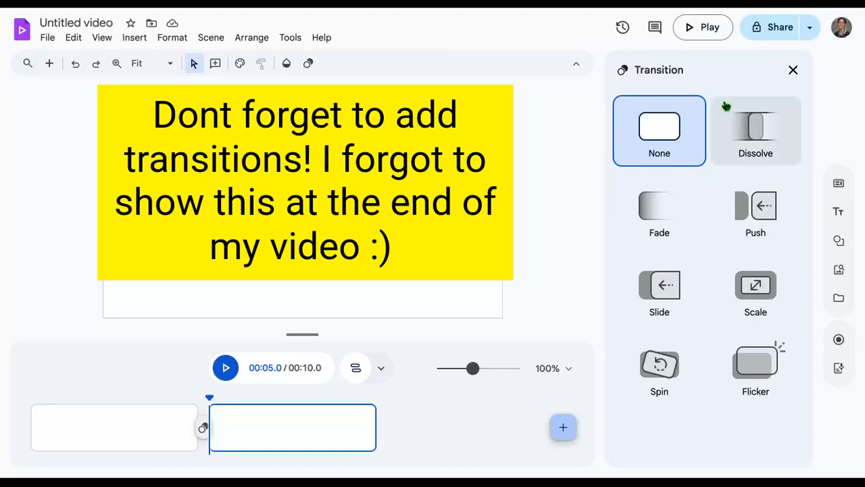
left_click(794, 70)
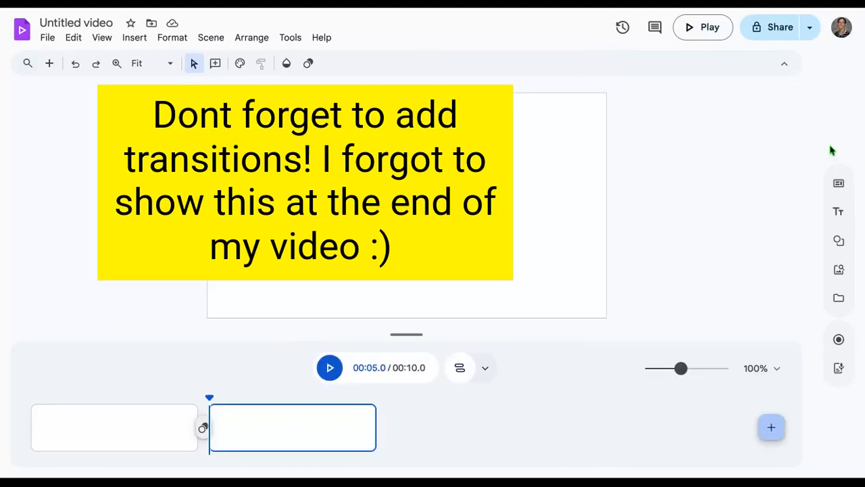
Look through the available templates, text styles, and shapes and lines.
left_click(839, 184)
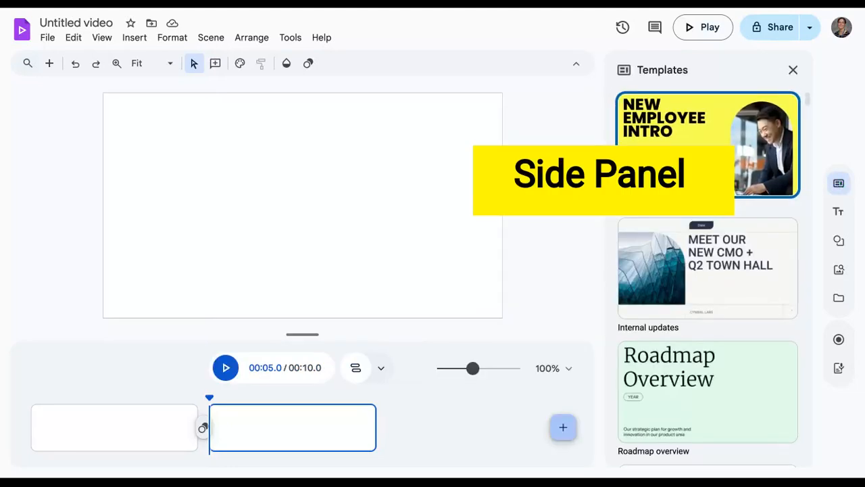
left_click(792, 69)
left_click(844, 219)
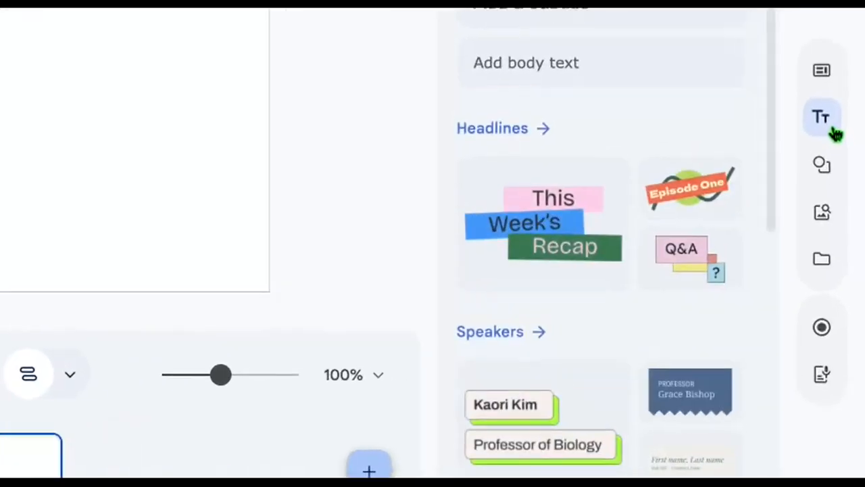
left_click(837, 105)
left_click(832, 172)
scroll(668, 95, "down", 2)
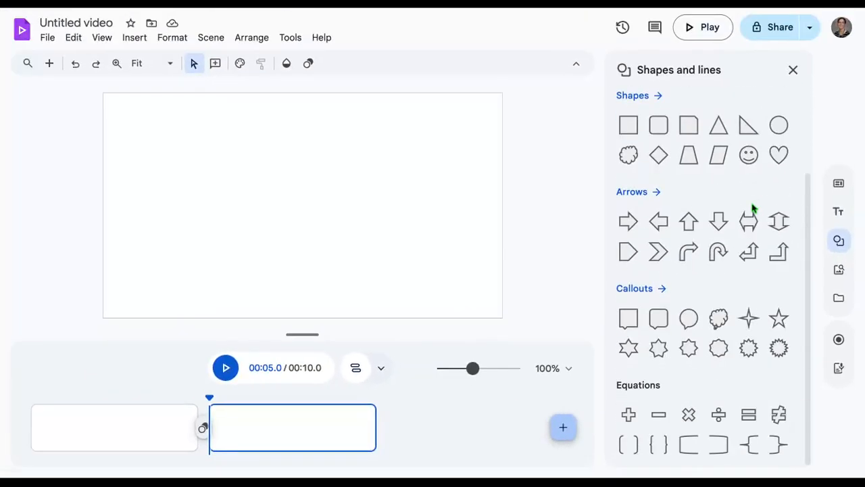
left_click(793, 67)
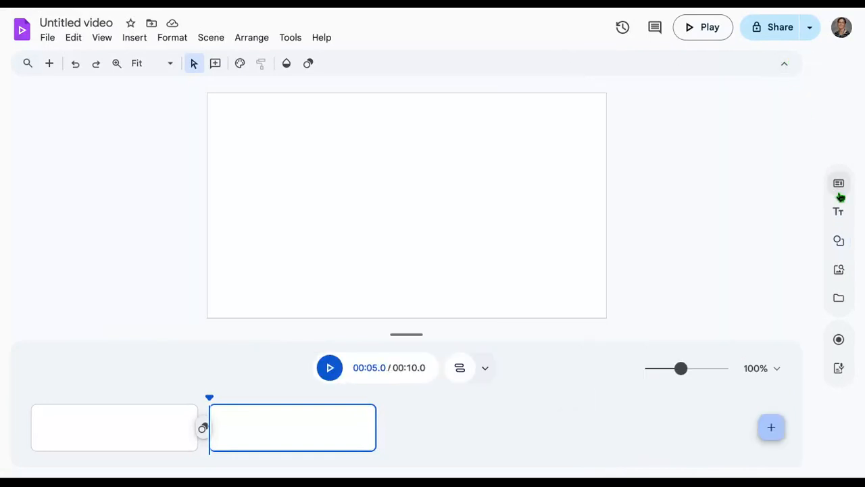
Browse the stock and web media categories, including videos, images, music, stickers, sound effects and GIFs.
left_click(838, 272)
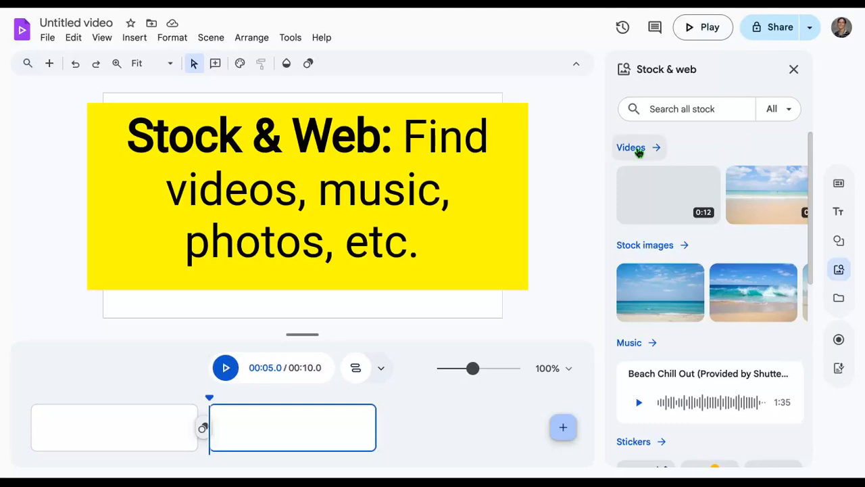
scroll(746, 277, "down", 2)
scroll(746, 278, "down", 4)
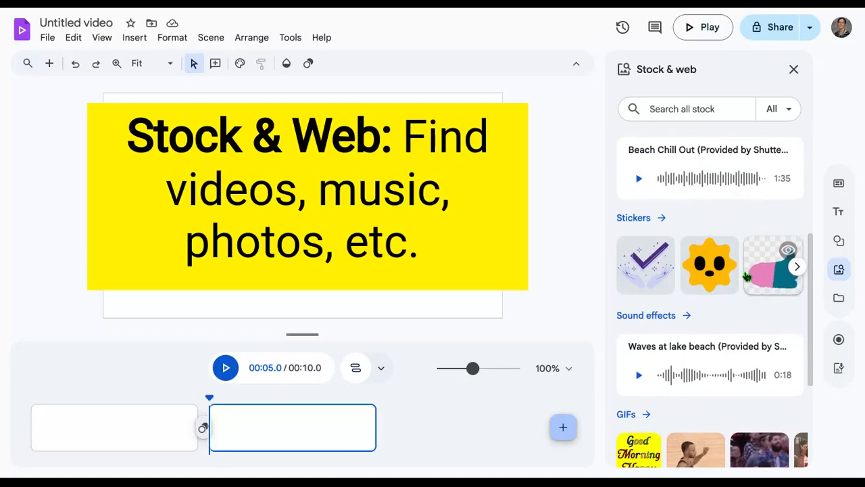
scroll(718, 269, "down", 2)
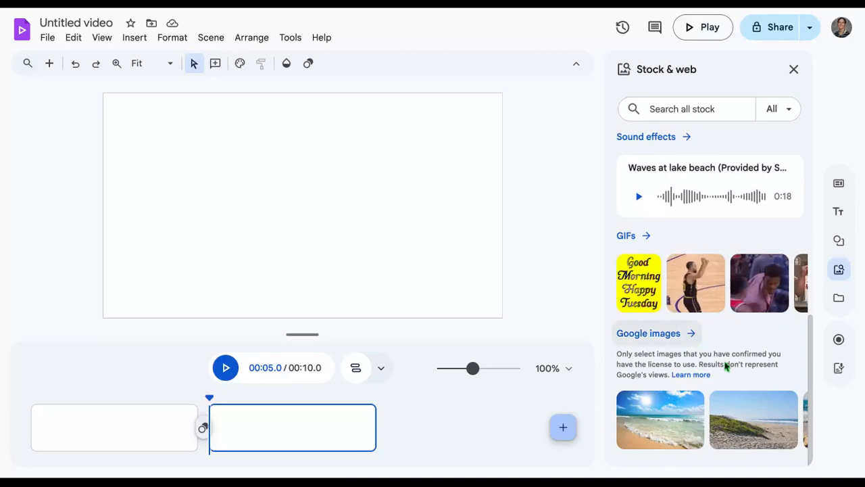
scroll(728, 208, "up", 7)
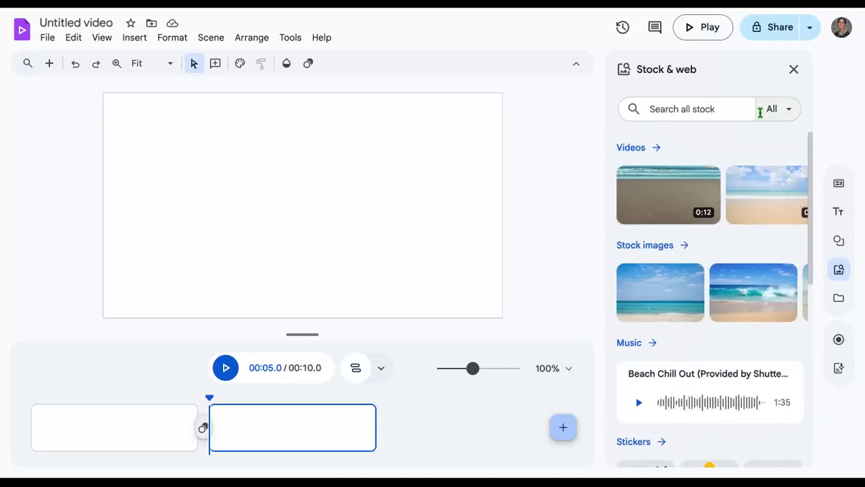
left_click(784, 110)
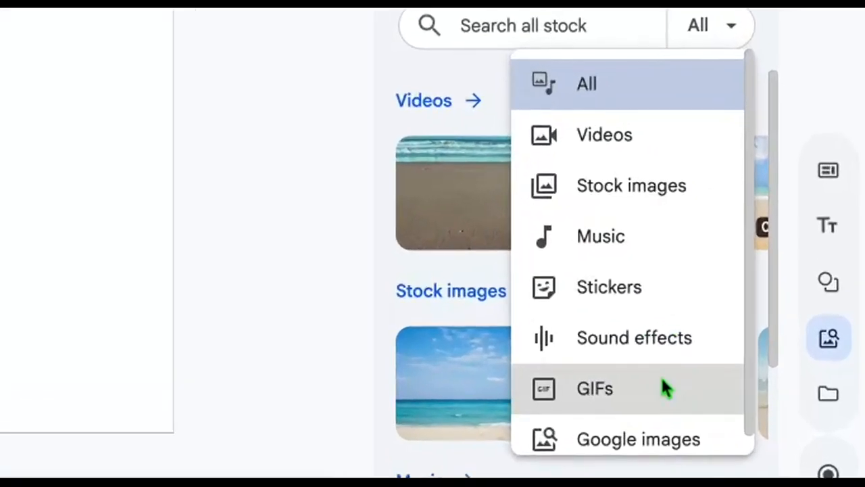
scroll(742, 289, "down", 1)
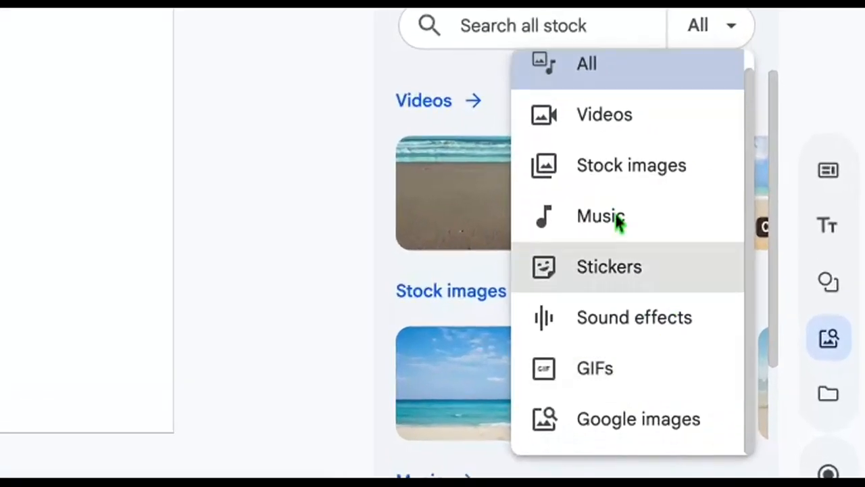
Search all stock media for "ocean", look through the results and close the media library.
left_click(563, 17)
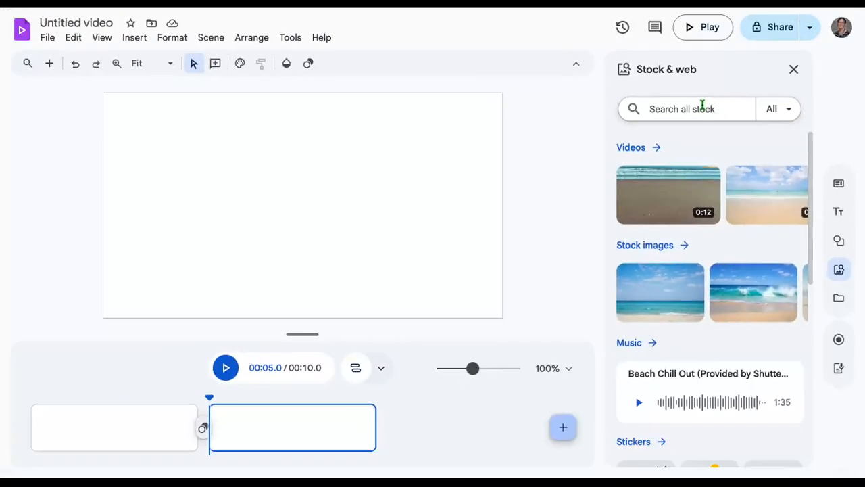
type("oce")
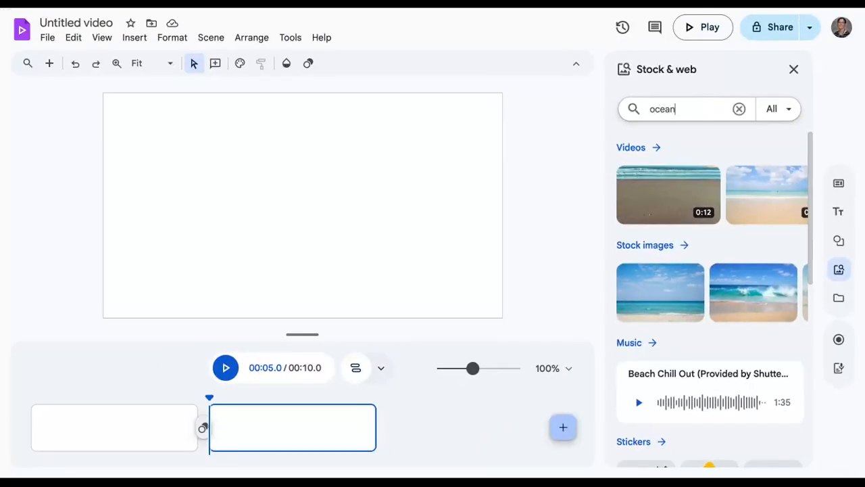
type("an")
key("Return")
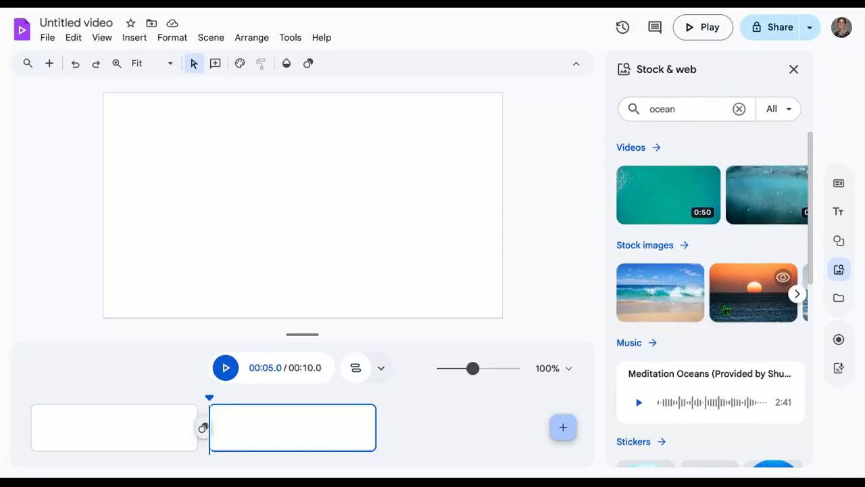
scroll(723, 314, "down", 5)
scroll(724, 314, "up", 5)
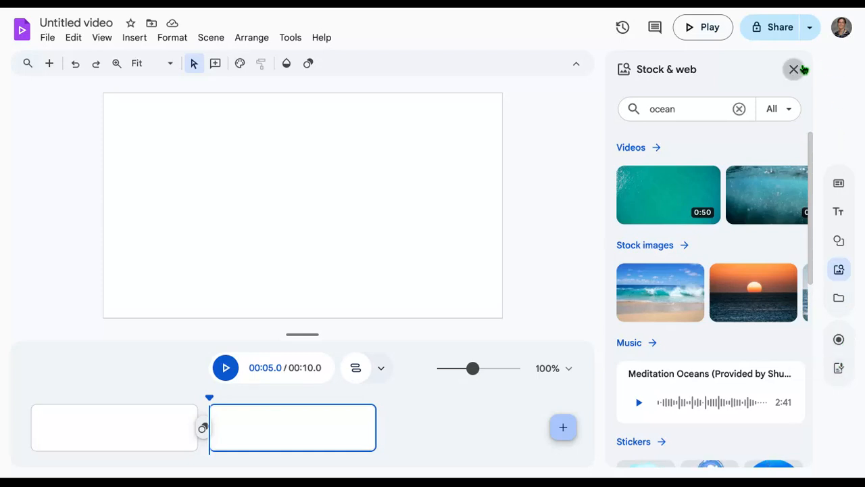
left_click(795, 70)
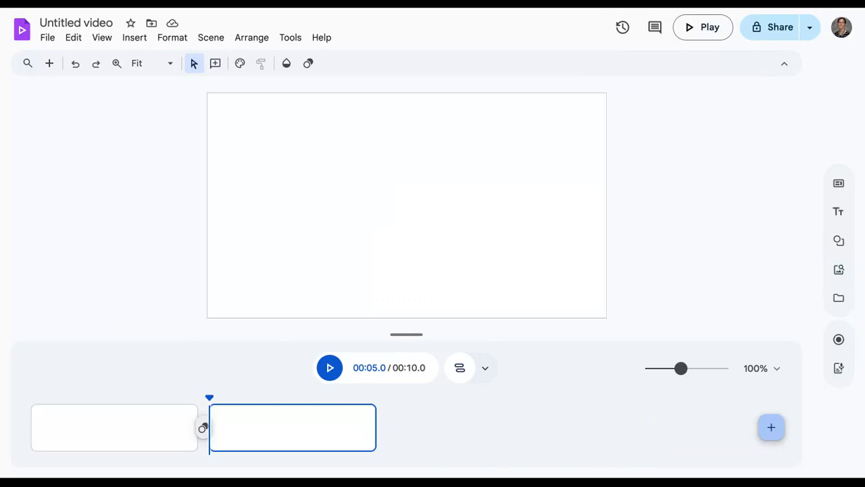
Place the playhead about 1.4 seconds into the first scene and briefly play the video.
mouse_move(206, 408)
left_mouse_down()
mouse_move(117, 419)
mouse_move(205, 419)
left_mouse_up()
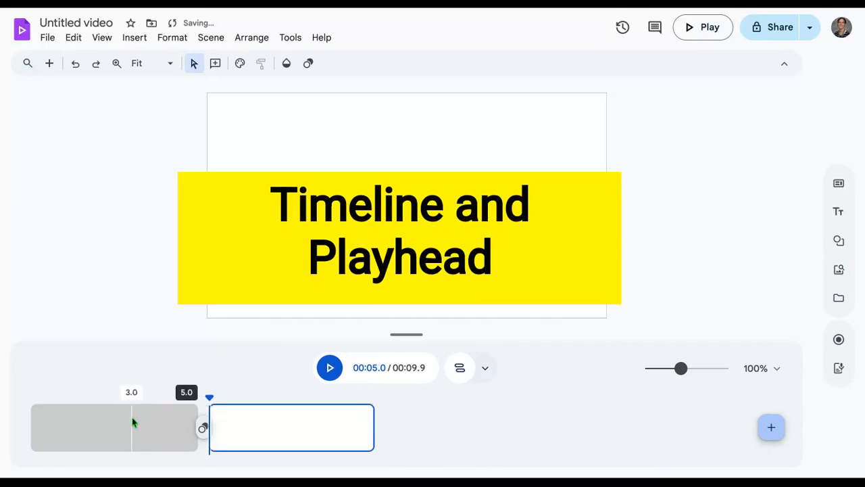
left_click(132, 422)
left_click(77, 423)
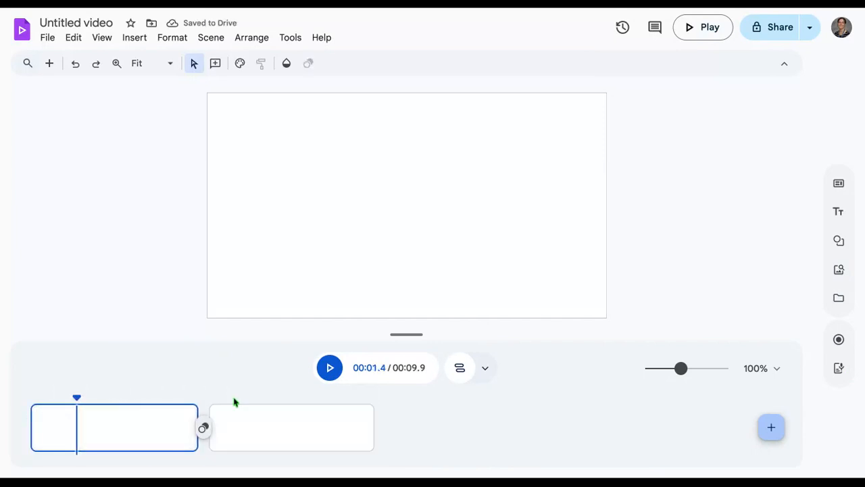
left_click(329, 367)
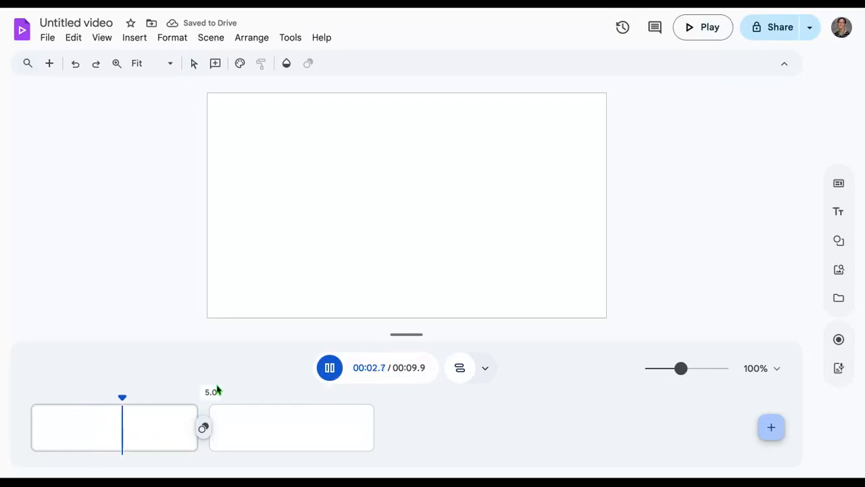
left_click(328, 367)
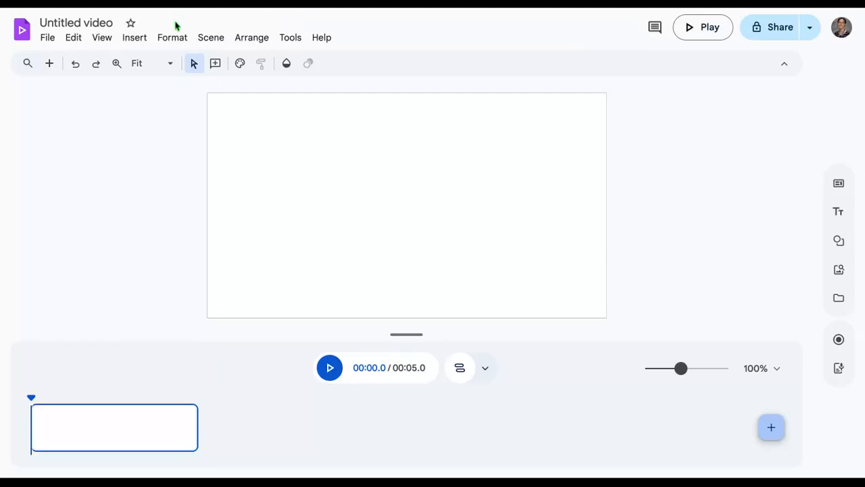
Title the video with the author's last name followed by "- Ironman", and move it into the Vids folder in Drive.
left_click(92, 21)
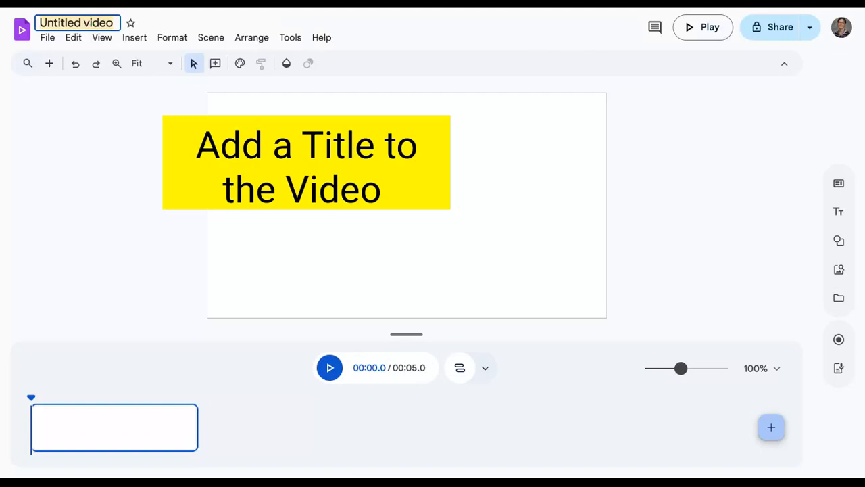
type("Blanc-")
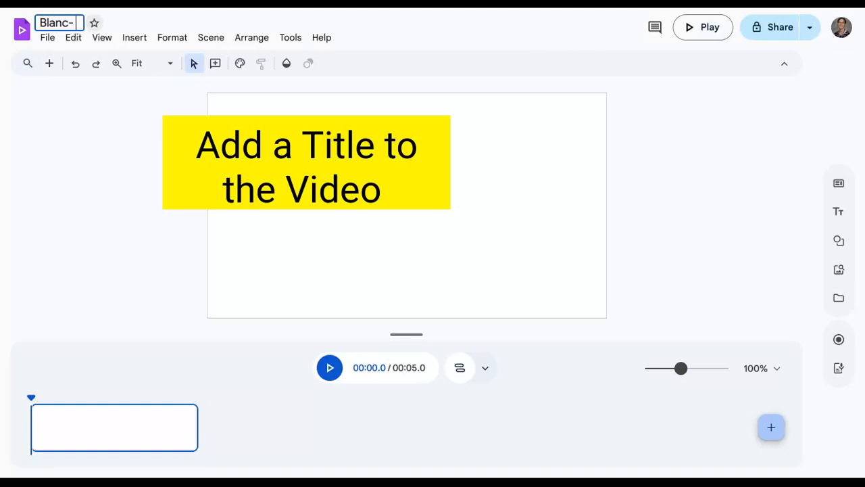
type(" T")
key("BackSpace")
type("It")
type("onman")
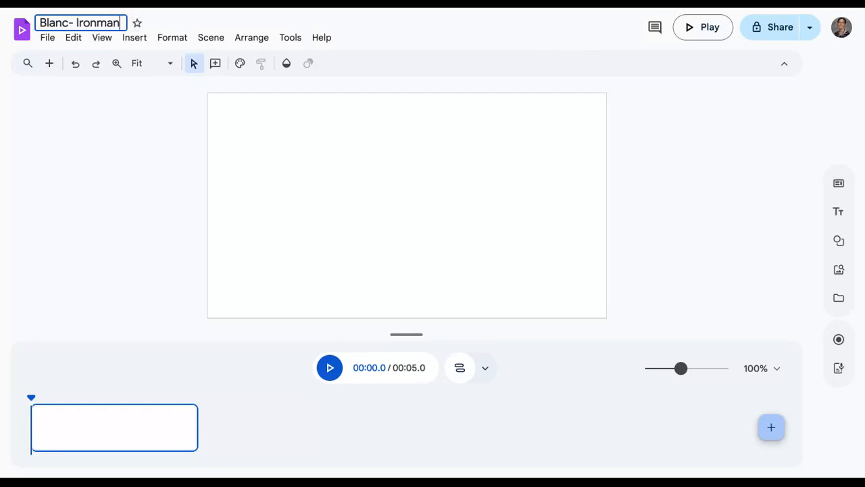
left_click(93, 149)
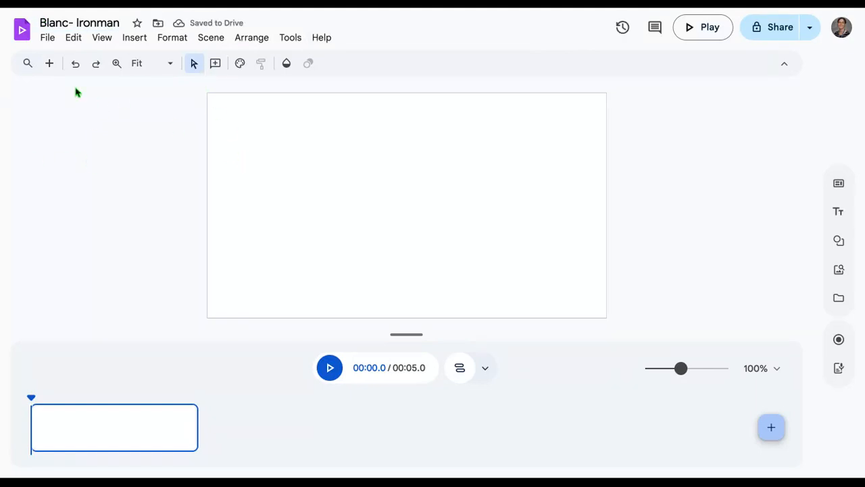
left_click(158, 26)
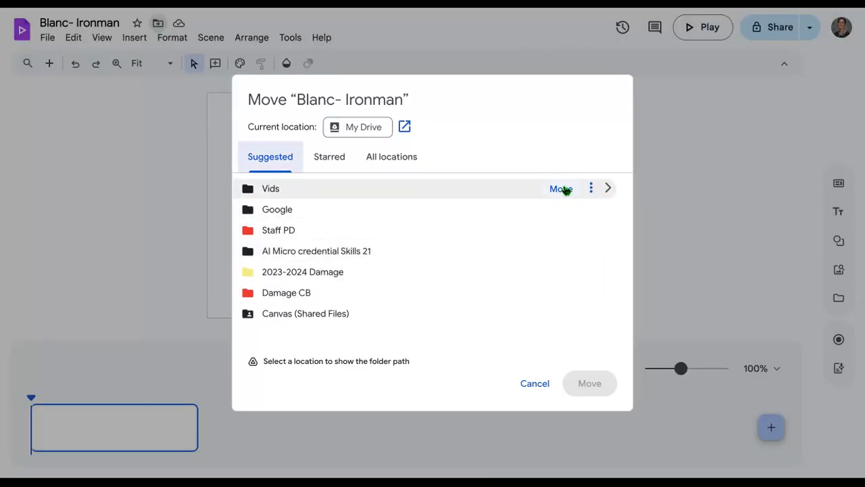
left_click(564, 190)
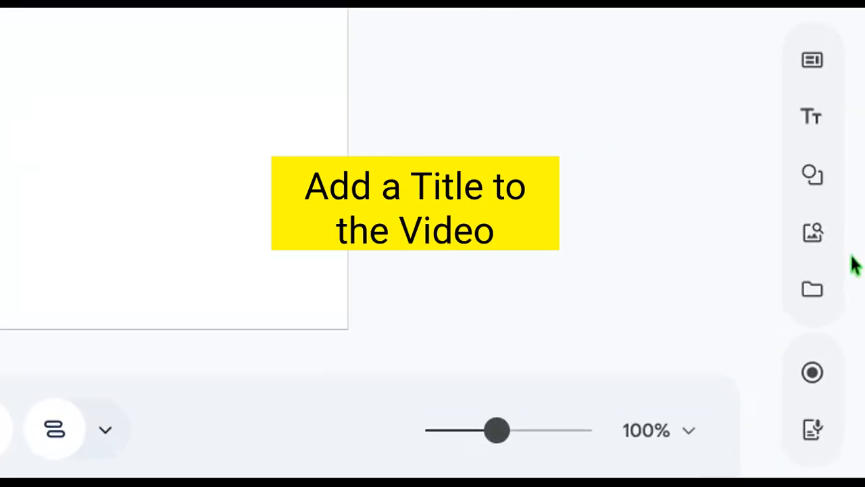
Search the stock images for "triathlon" and insert the photo of three wetsuited swimmers running through the surf.
left_click(821, 248)
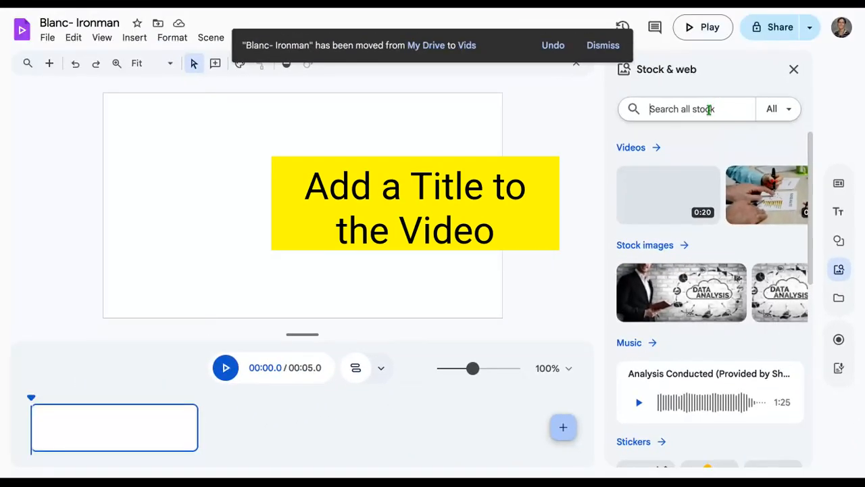
left_click(708, 109)
type("triathlon")
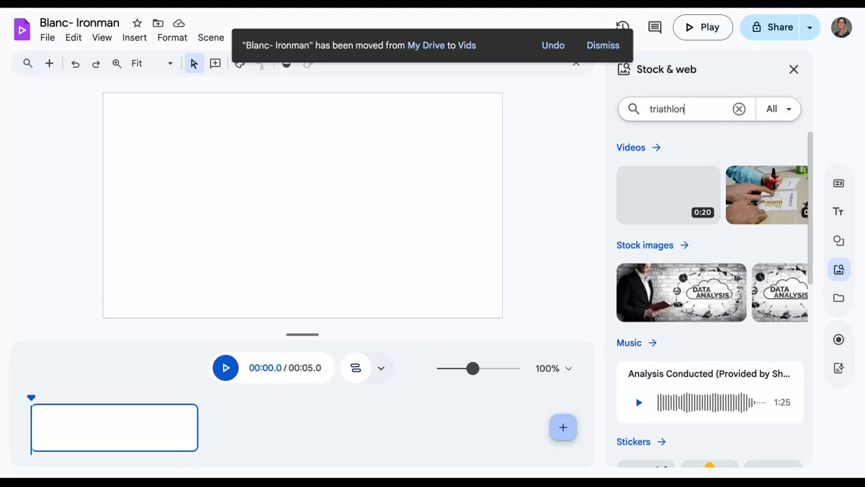
key("Return")
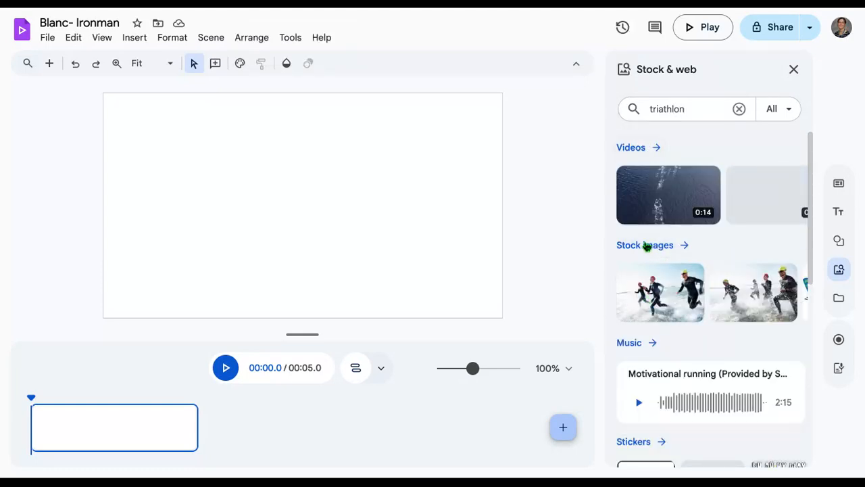
left_click(645, 247)
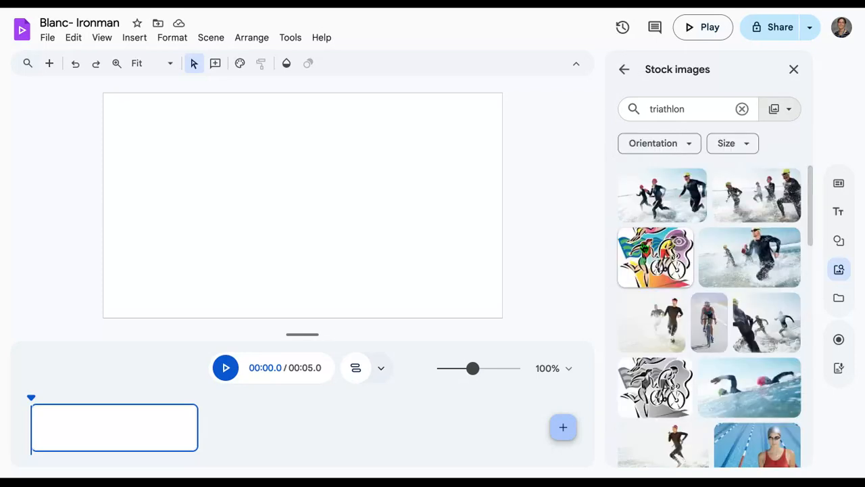
scroll(750, 243, "down", 3)
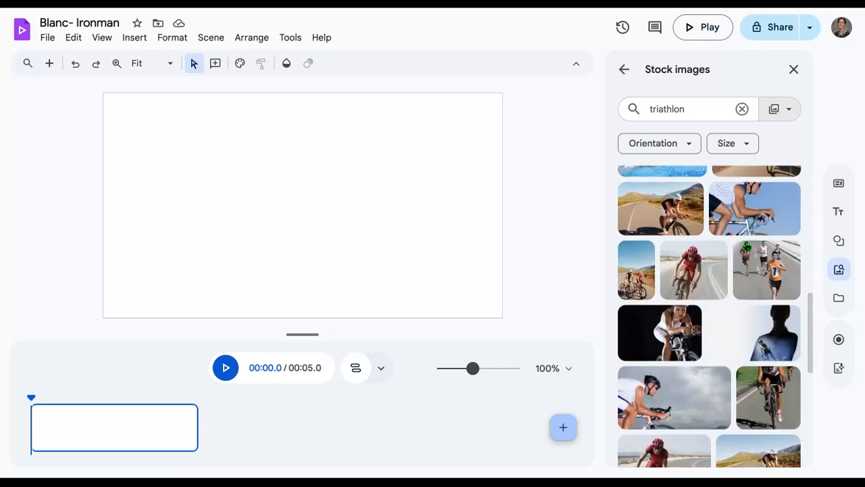
scroll(746, 247, "down", 2)
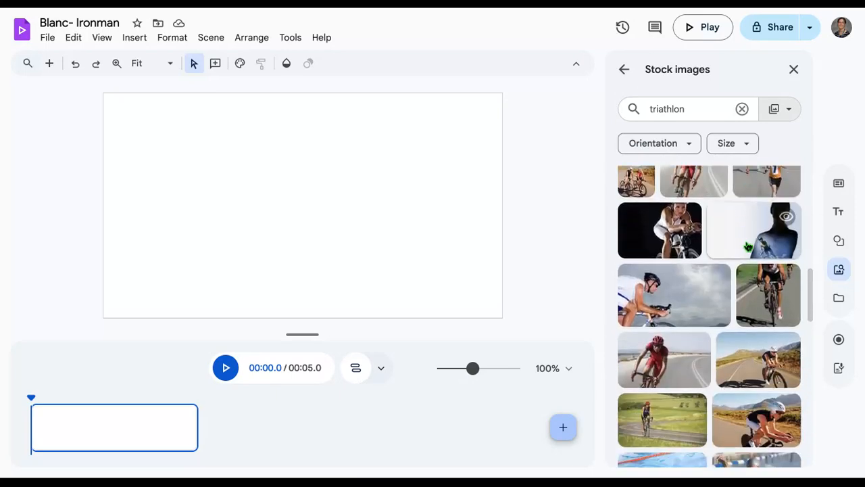
scroll(748, 247, "up", 5)
left_click(667, 207)
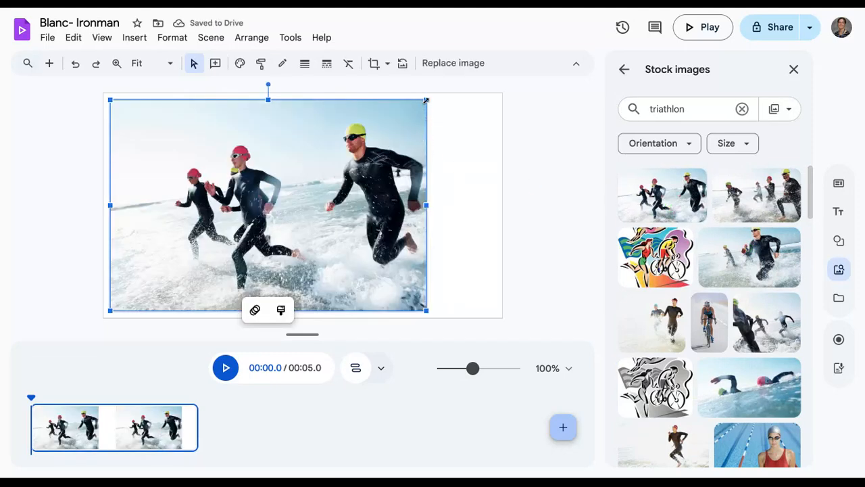
Stretch the triathlon photo to the scene's edges so that it fills the whole frame.
left_click_drag(427, 311, 437, 283)
left_click_drag(437, 209, 502, 210)
left_click_drag(306, 99, 308, 93)
left_click_drag(110, 207, 102, 207)
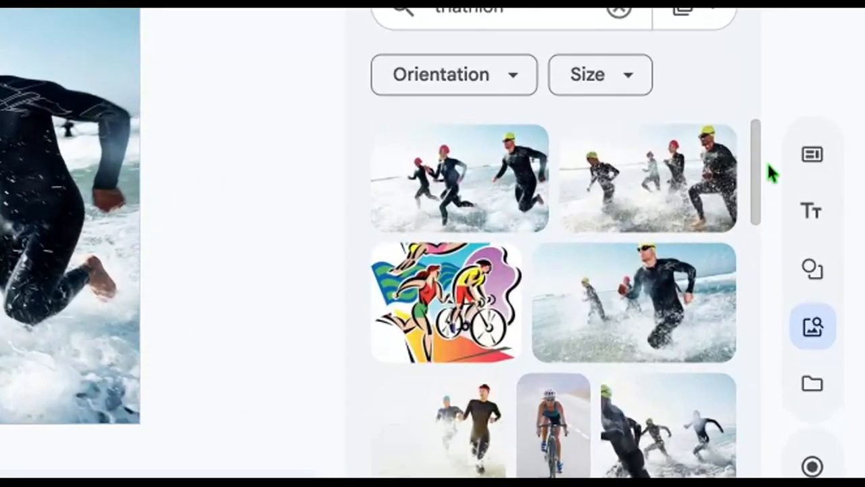
Look through the headline text styles, but add a plain title text box reading "IRONMAN" to the scene.
left_click(810, 219)
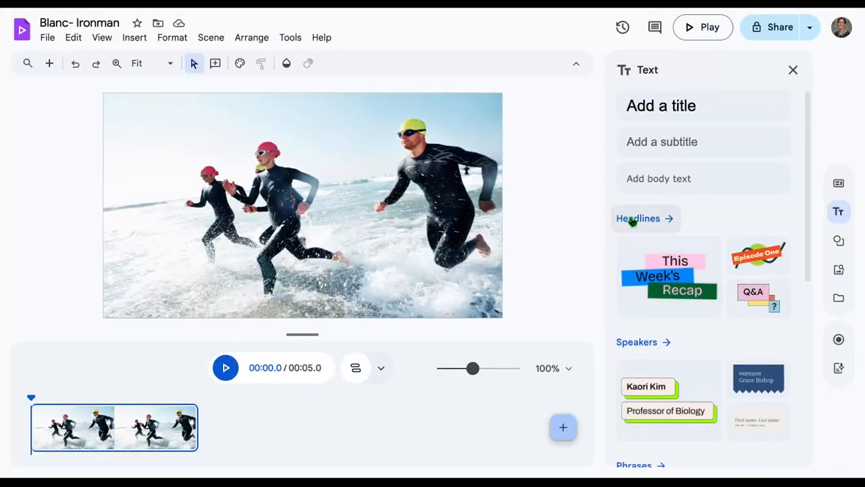
left_click(637, 219)
scroll(703, 270, "down", 2)
scroll(703, 270, "up", 2)
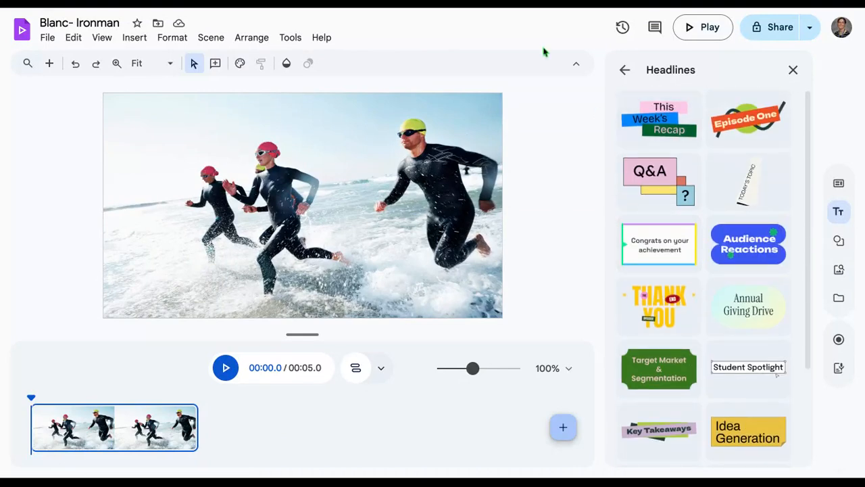
left_click(625, 70)
left_click(697, 110)
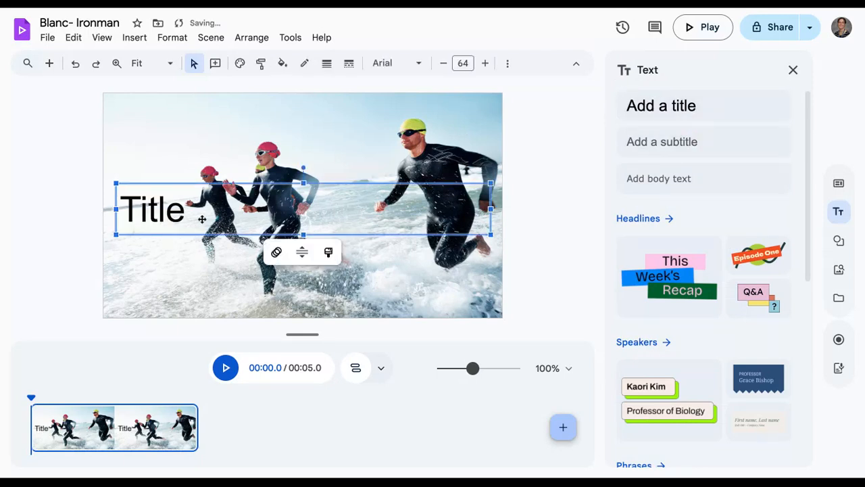
double_click(184, 215)
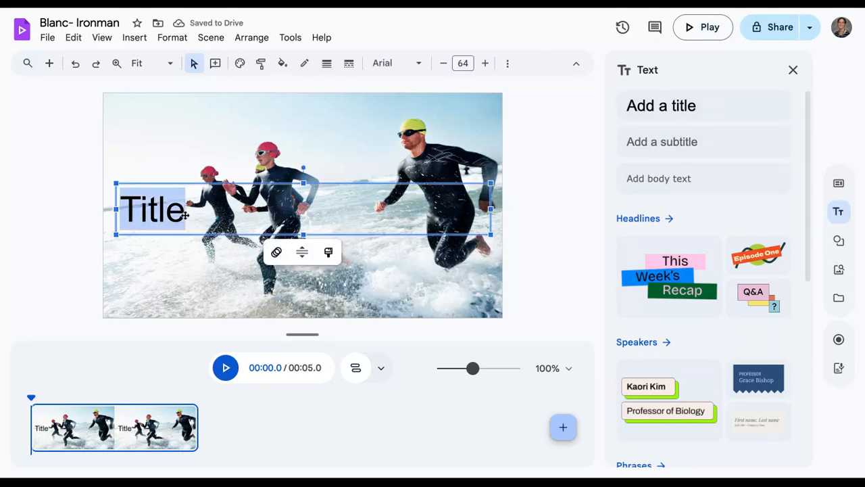
type("IRONMAN")
Change the font of the "IRONMAN" title to Alfa Slab.
left_click_drag(289, 214, 111, 196)
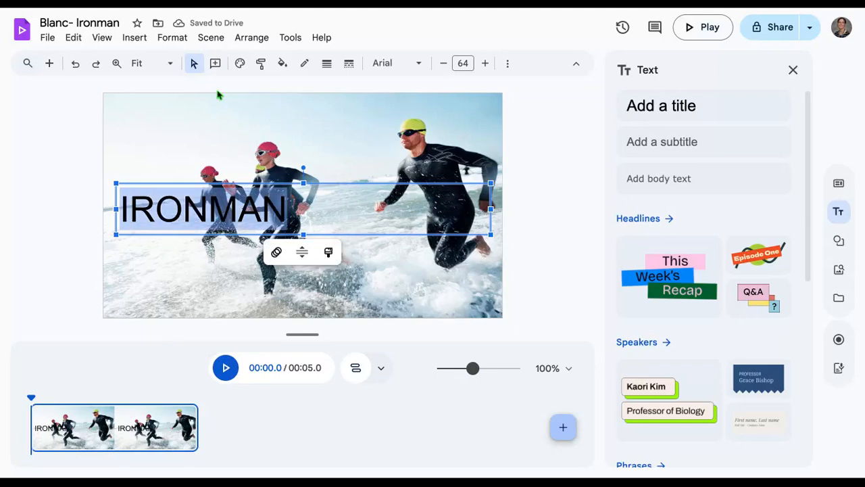
left_click(419, 68)
left_click(449, 393)
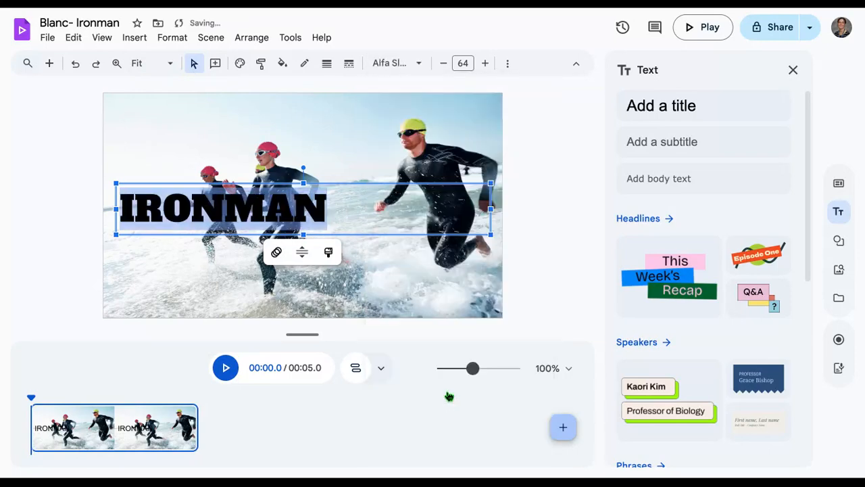
Narrow the "IRONMAN" text box to fit its text and move it into the sky above the two rear runners.
left_click_drag(491, 233, 341, 234)
left_click_drag(247, 185, 247, 102)
left_click(349, 201)
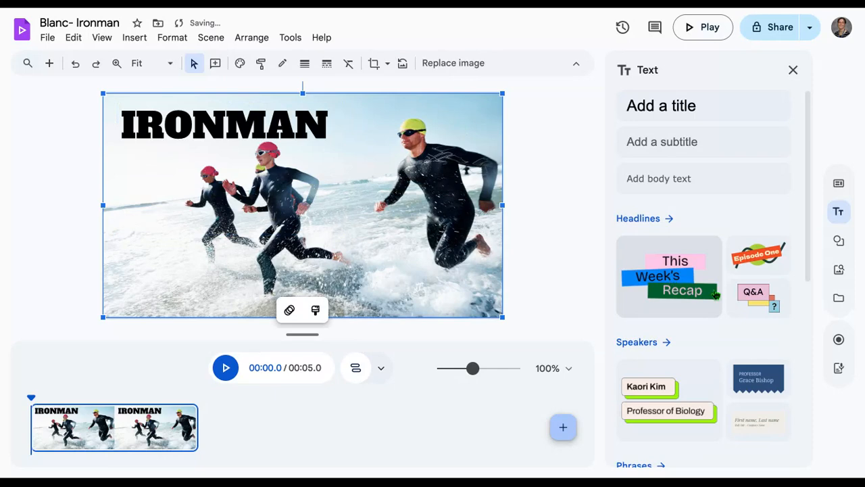
Close the text options and preview the title scene, pausing at about 4.3 seconds.
left_click(794, 70)
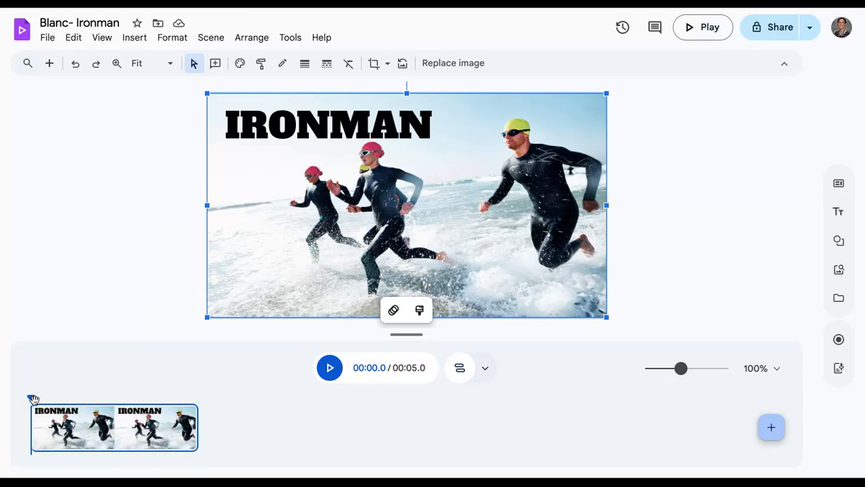
left_click(329, 368)
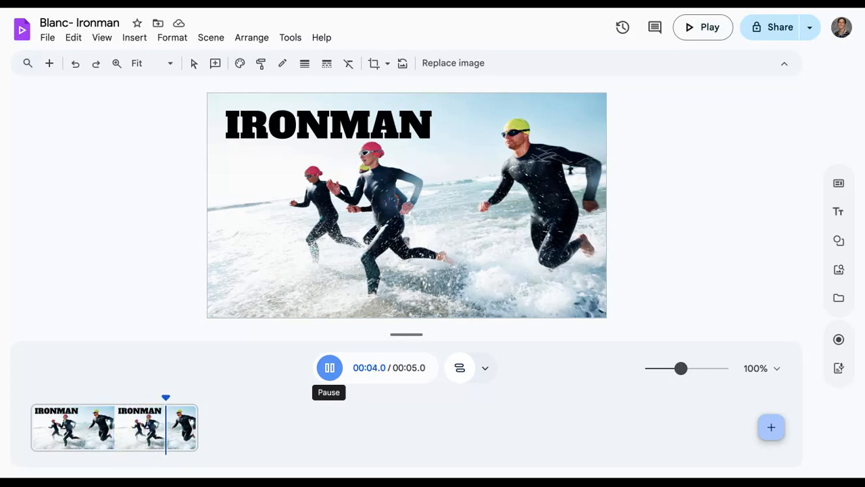
left_click(329, 367)
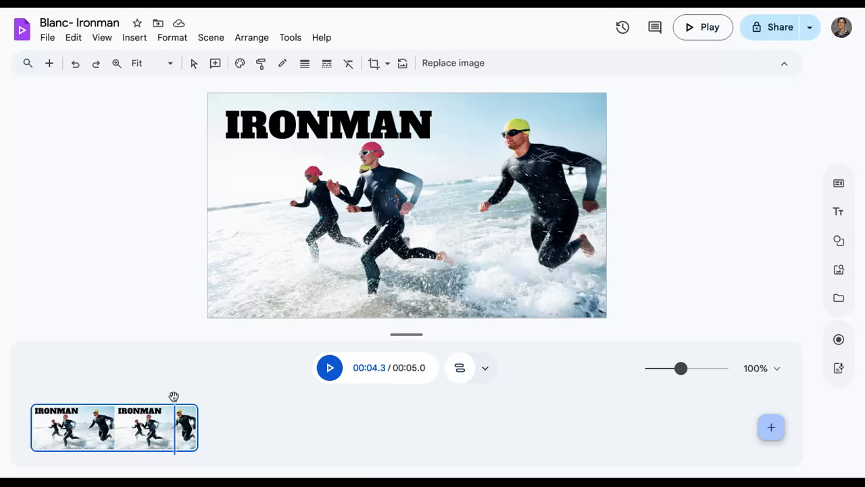
Shorten the title scene to about 2.7 seconds and place the playhead near its start.
left_click(34, 437)
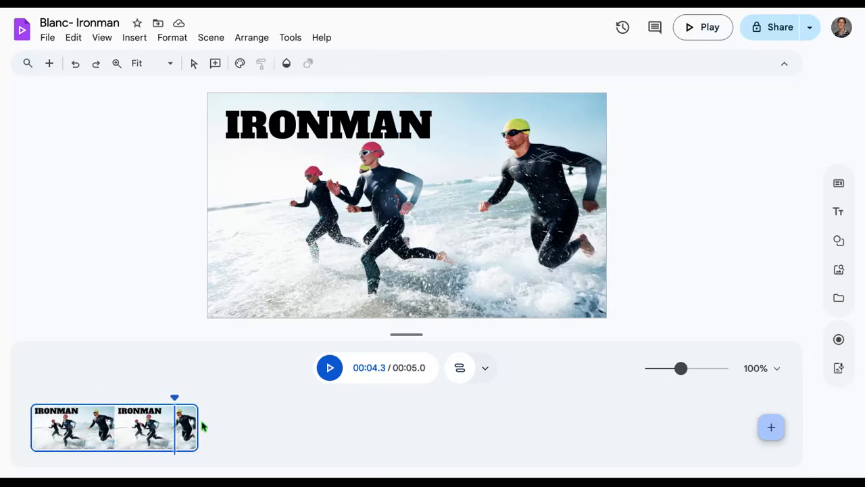
left_click_drag(196, 427, 122, 427)
left_click(38, 438)
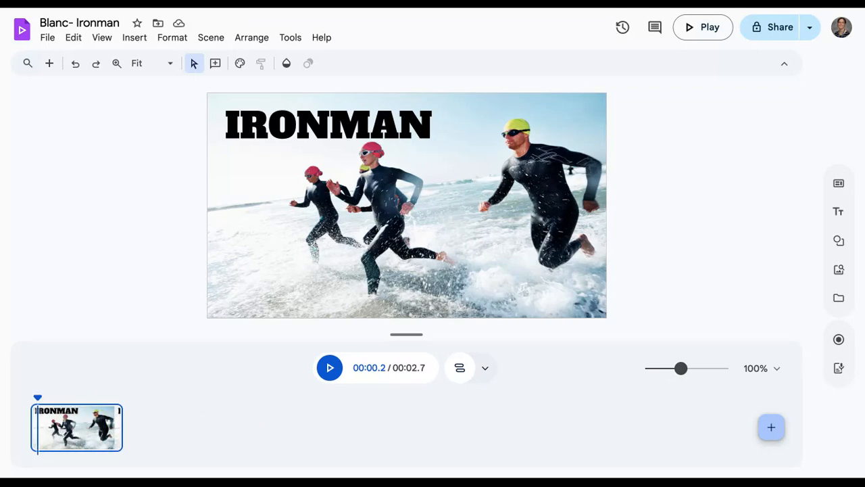
Search the stock media for "open water swim" and limit the results to videos.
left_click(844, 275)
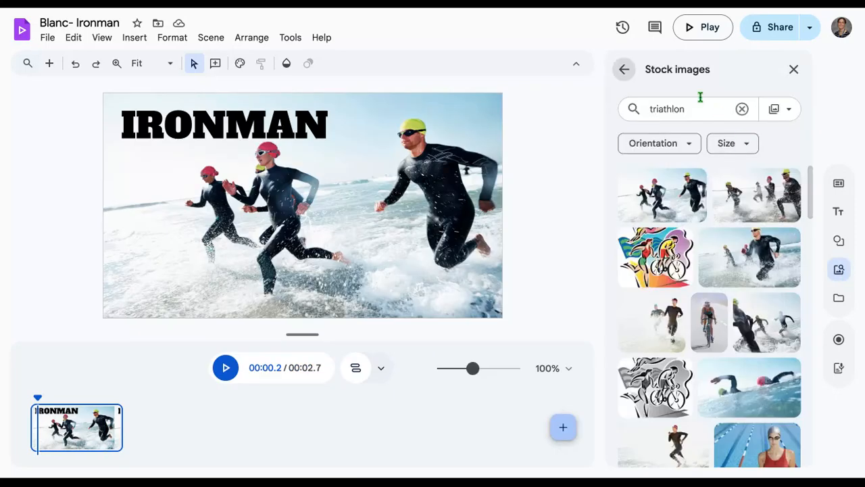
left_click(669, 108)
type("open water swim")
key("Return")
left_click(784, 108)
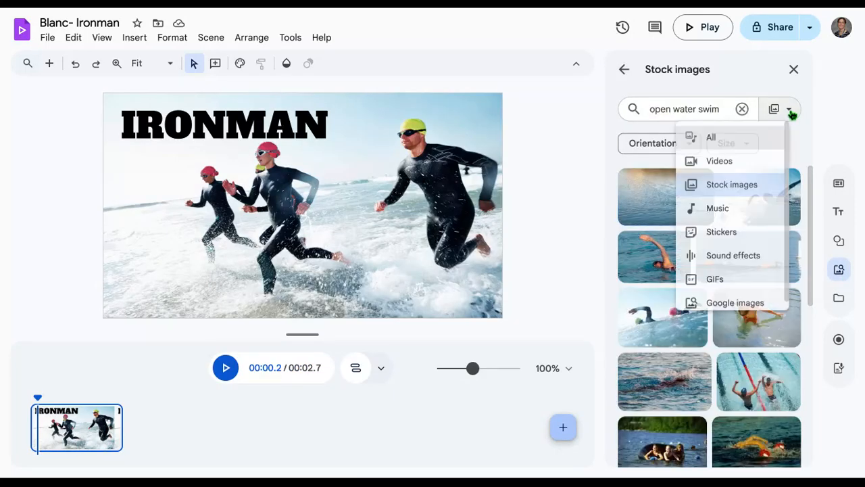
left_click(764, 168)
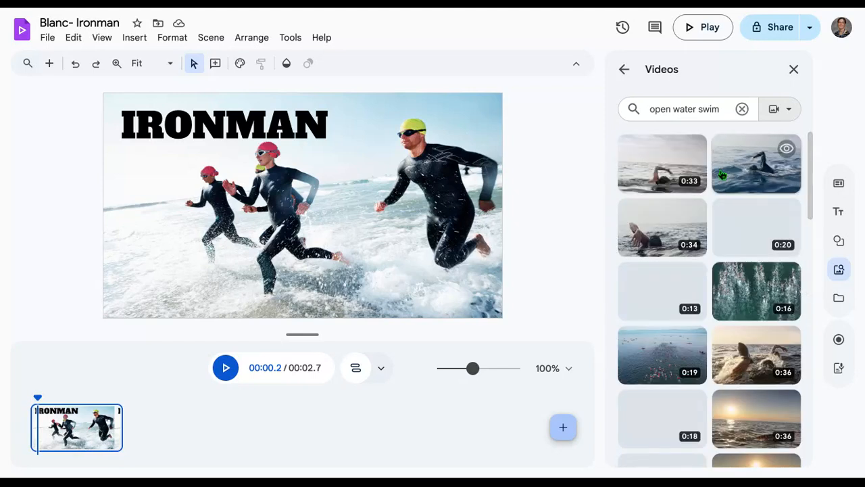
left_click(749, 167)
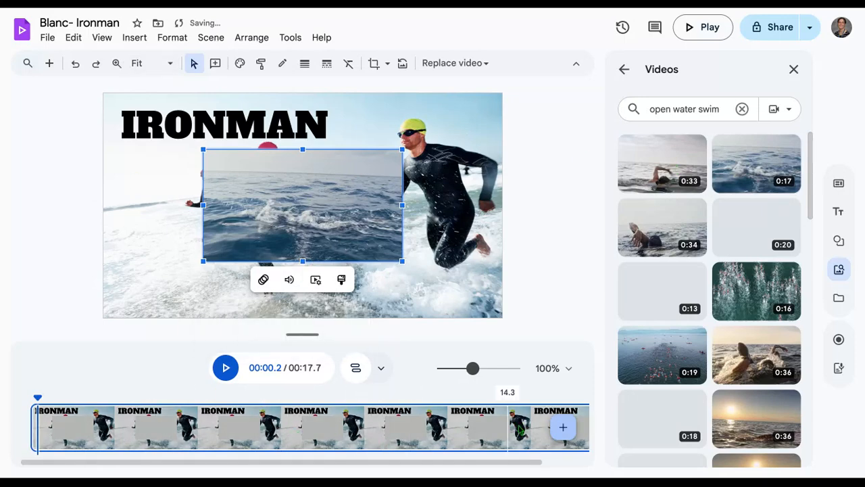
left_click(77, 66)
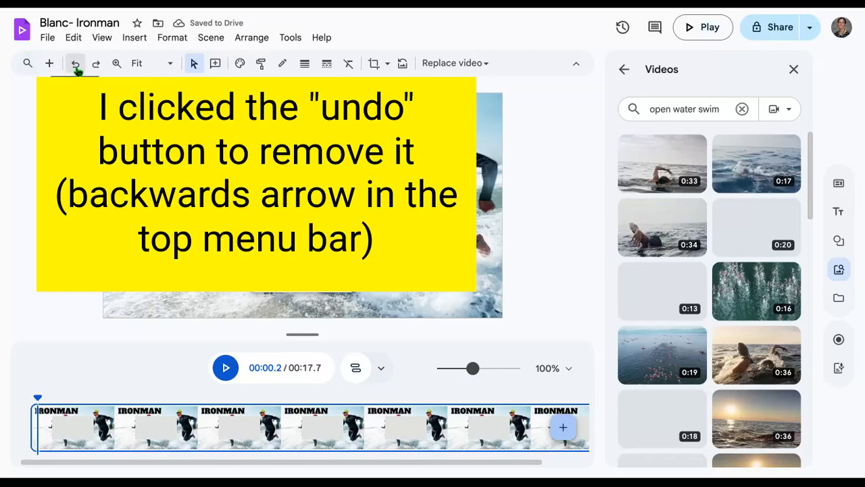
left_click(76, 64)
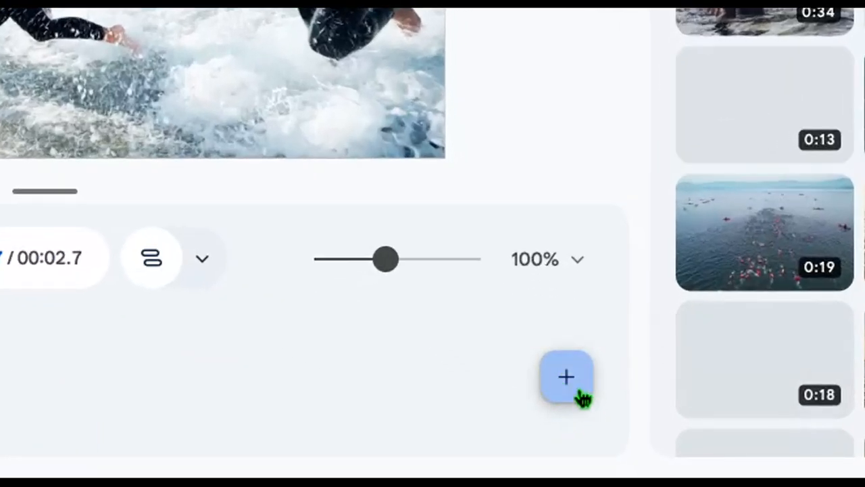
Add a blank second scene after the title scene and insert the 17-second open water swim clip.
left_click(576, 415)
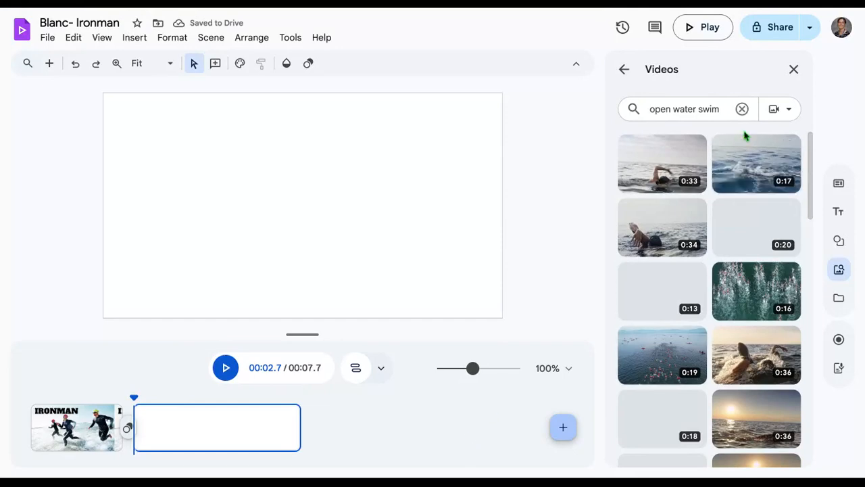
left_click(762, 169)
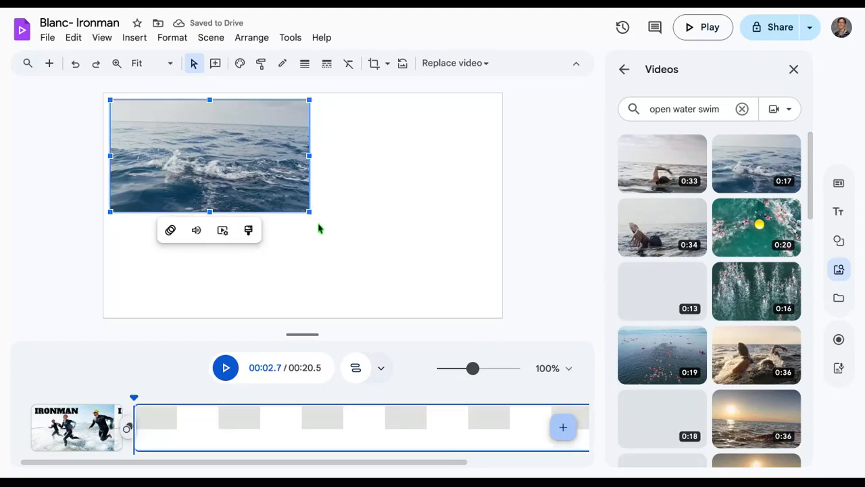
Enlarge the swim clip to cover about the right 70% of the scene, reaching its upper edge, and close the media library.
left_click_drag(110, 99, 102, 92)
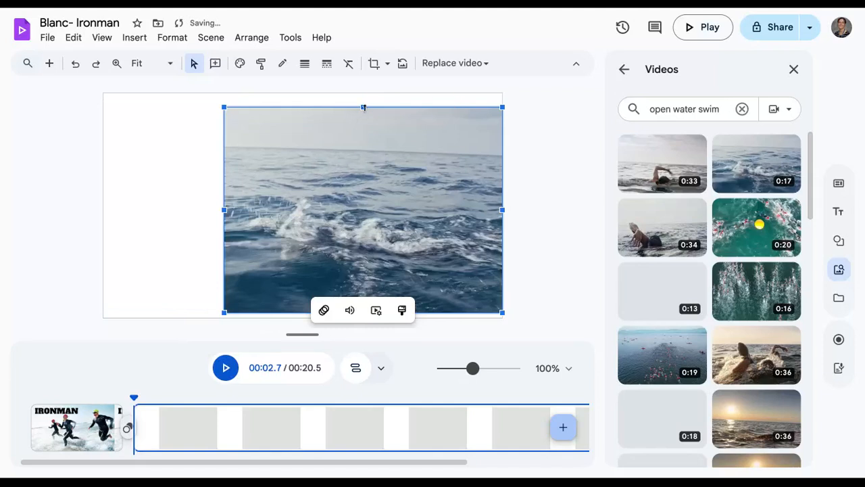
left_click_drag(364, 107, 363, 93)
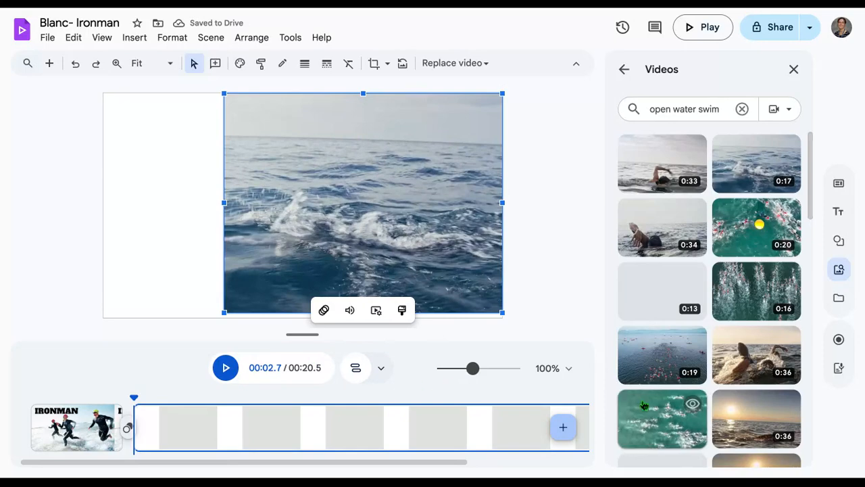
left_click(793, 70)
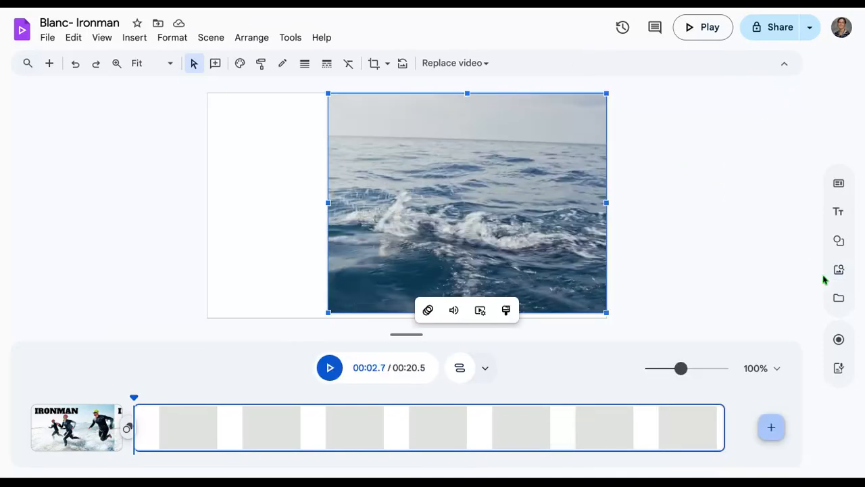
Set the second scene's background to a solid light green.
right_click(262, 184)
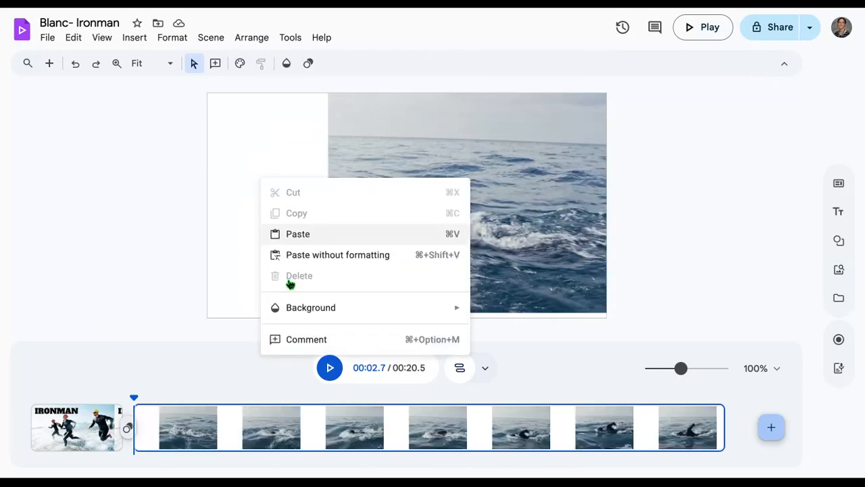
mouse_move(425, 314)
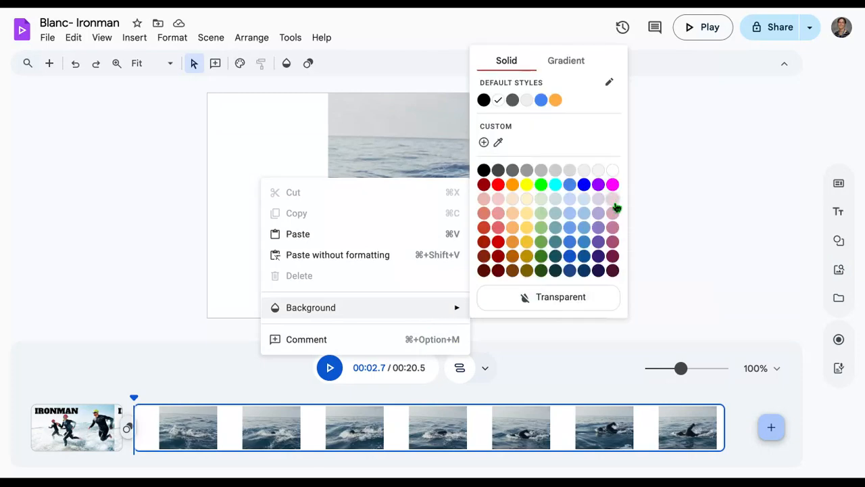
left_click(545, 203)
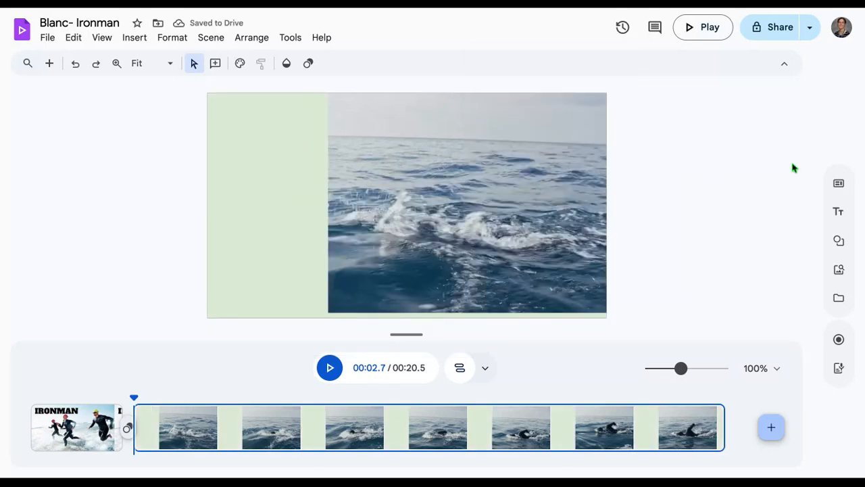
Add a title reading "Swim: 2.4 Miles" over the green area of the second scene and make "2.4 Miles" bold.
left_click(838, 212)
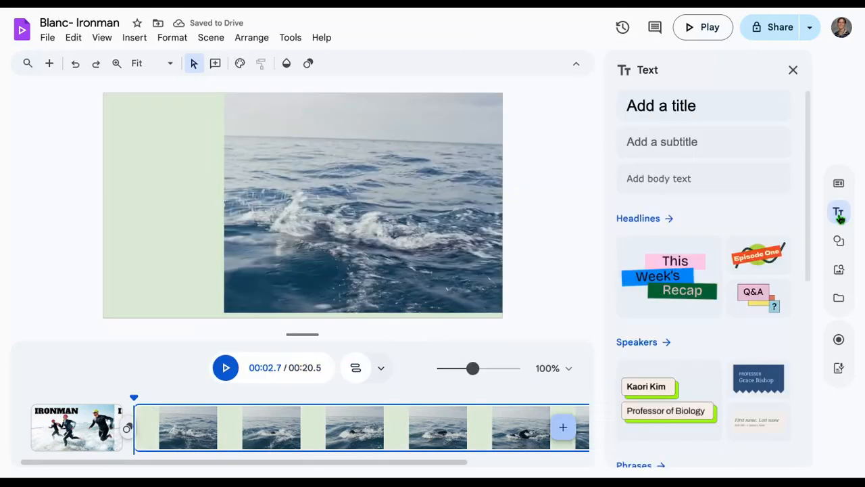
left_click(723, 112)
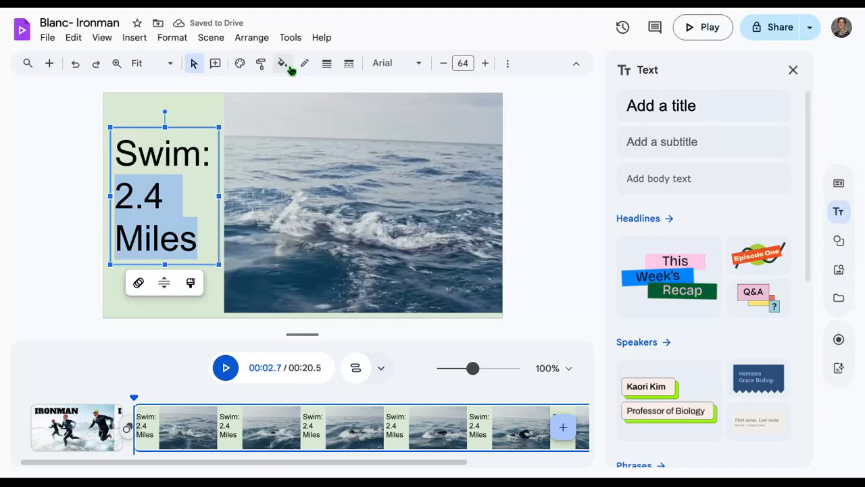
left_click(508, 64)
left_click(247, 91)
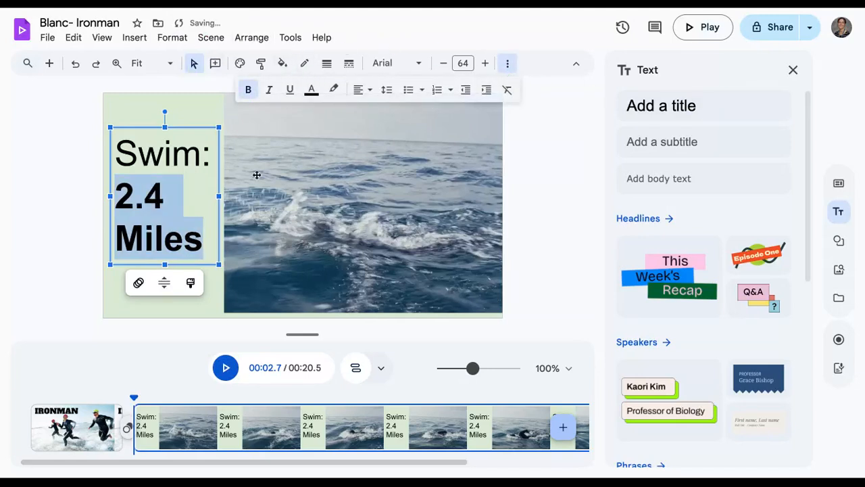
left_click(538, 203)
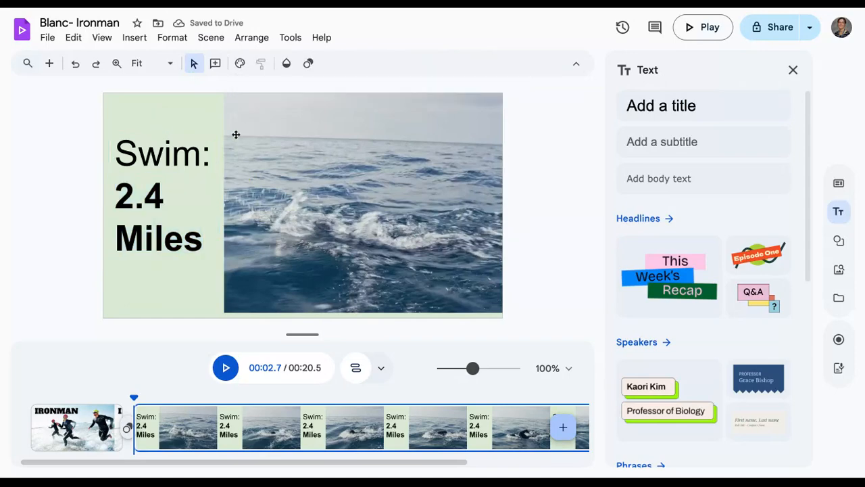
left_click(793, 70)
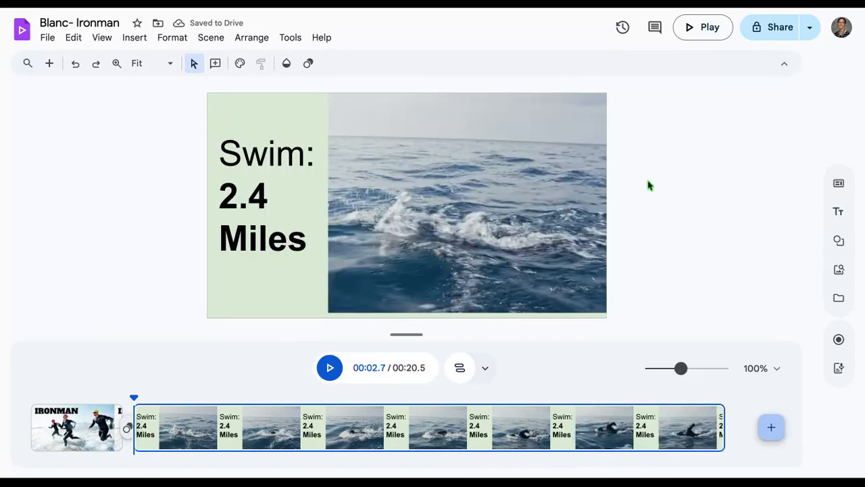
Shorten the second scene so that it ends at 5.5 seconds.
left_click(717, 426)
left_click_drag(721, 426, 223, 439)
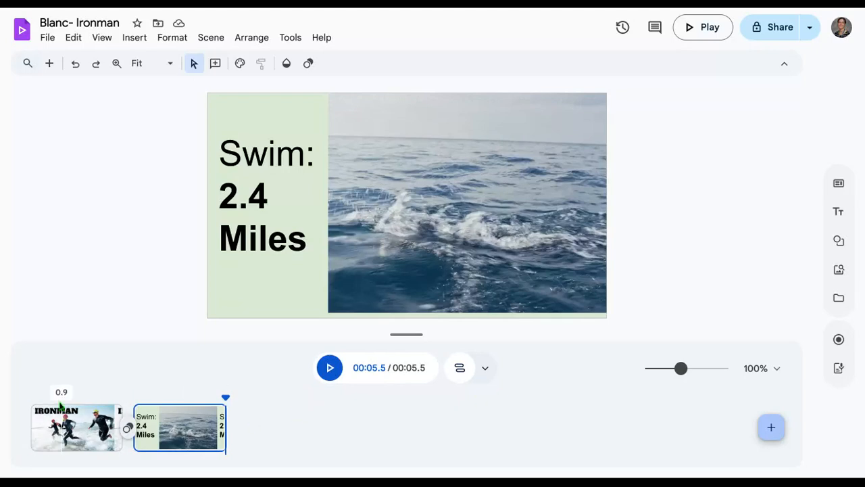
Give the IRONMAN text in the title scene a Fade animation by character with a duration of 0.93 seconds.
left_click(62, 423)
left_click(300, 126)
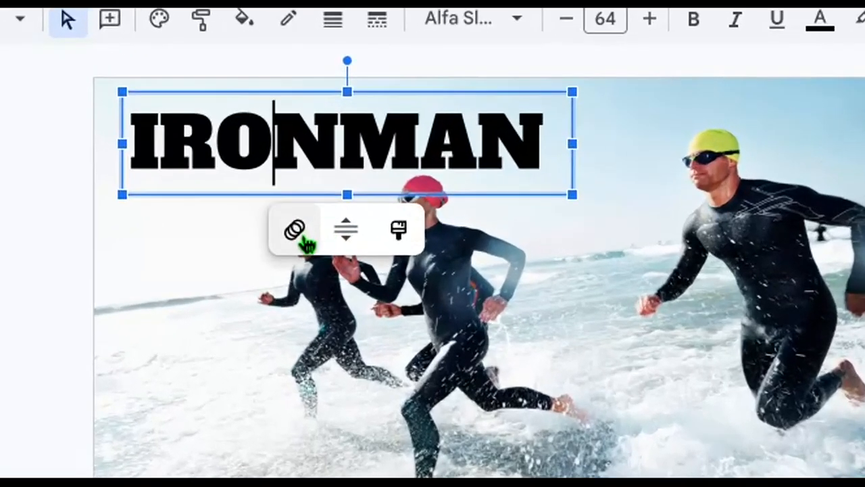
left_click(296, 232)
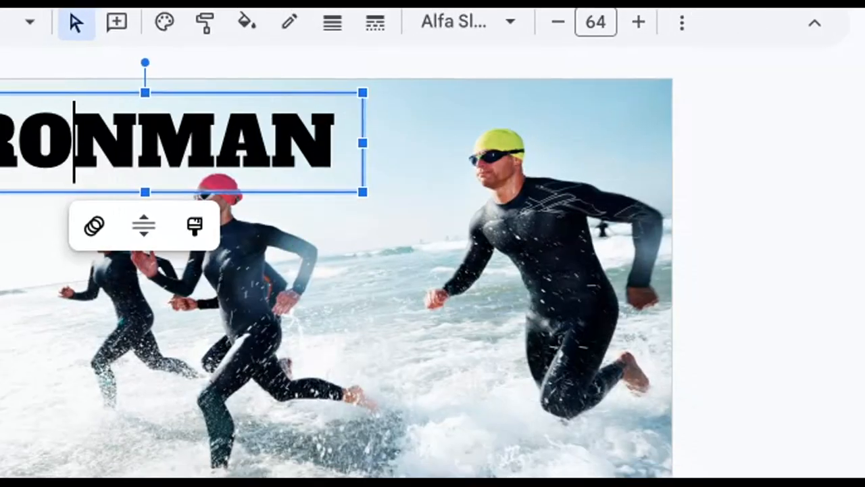
left_click(676, 241)
left_click(744, 241)
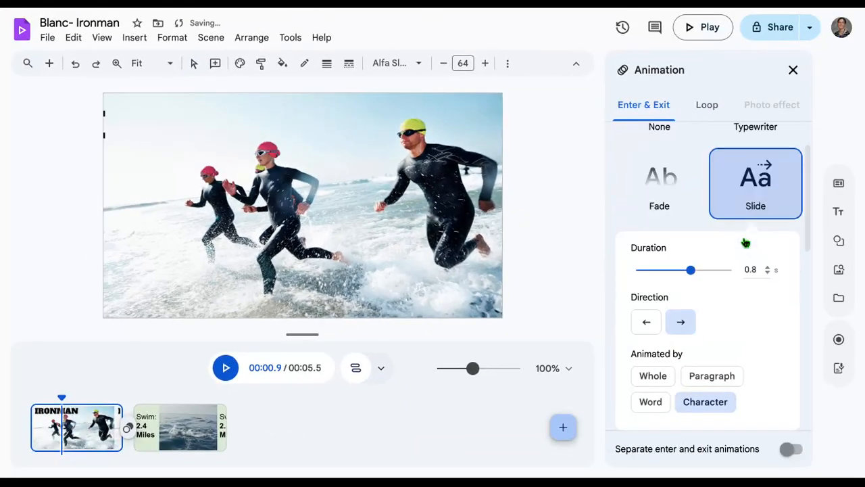
scroll(750, 240, "down", 2)
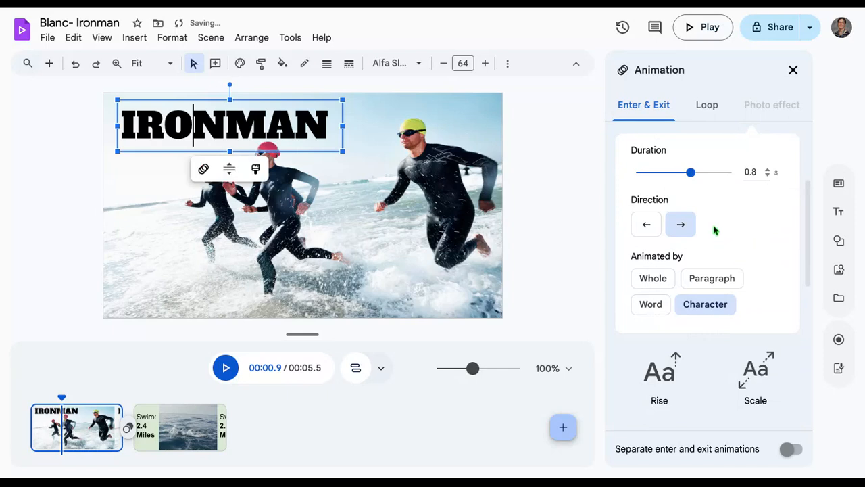
scroll(714, 232, "up", 2)
left_click(660, 189)
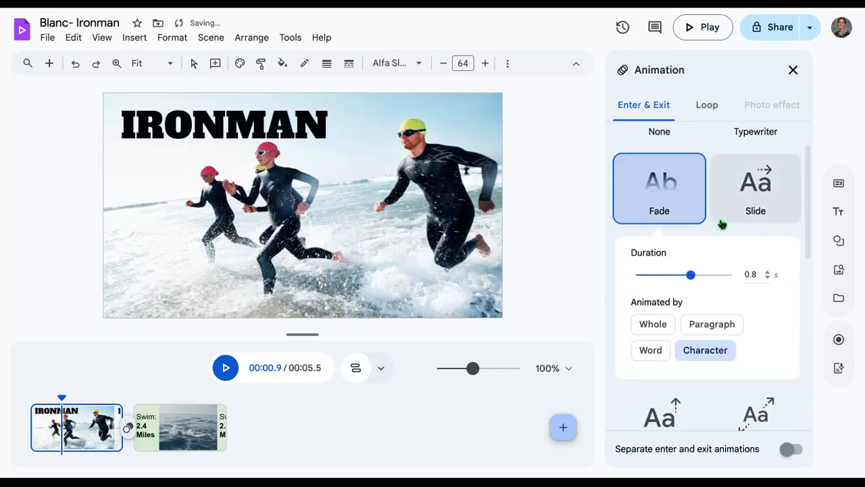
left_click(700, 274)
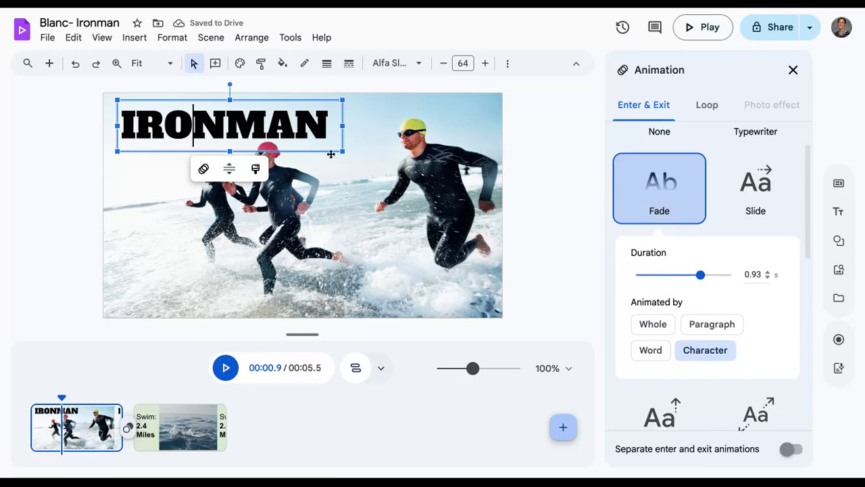
left_click(662, 207)
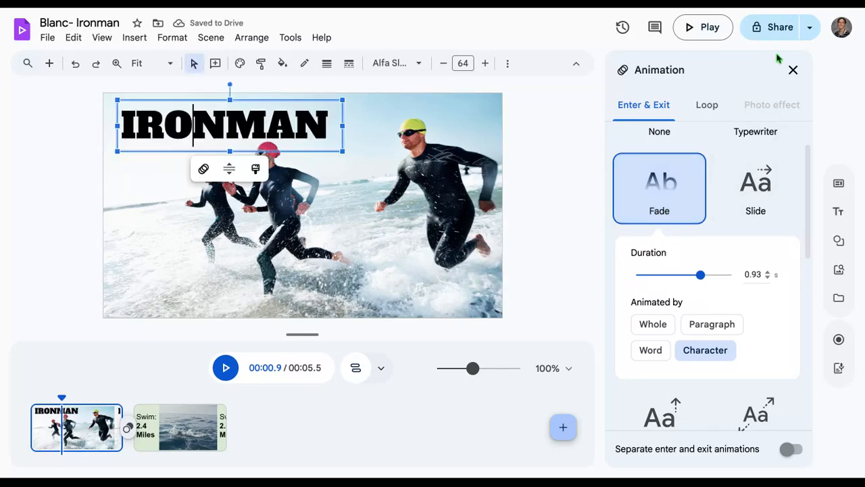
left_click(793, 69)
Play the video from its beginning to check the title animation and the swim scene.
left_click(35, 410)
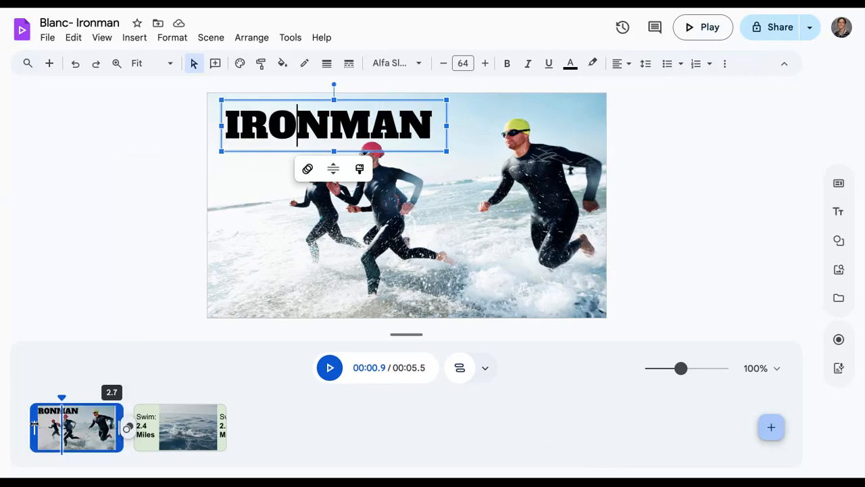
left_click_drag(60, 397, 31, 391)
left_click(330, 368)
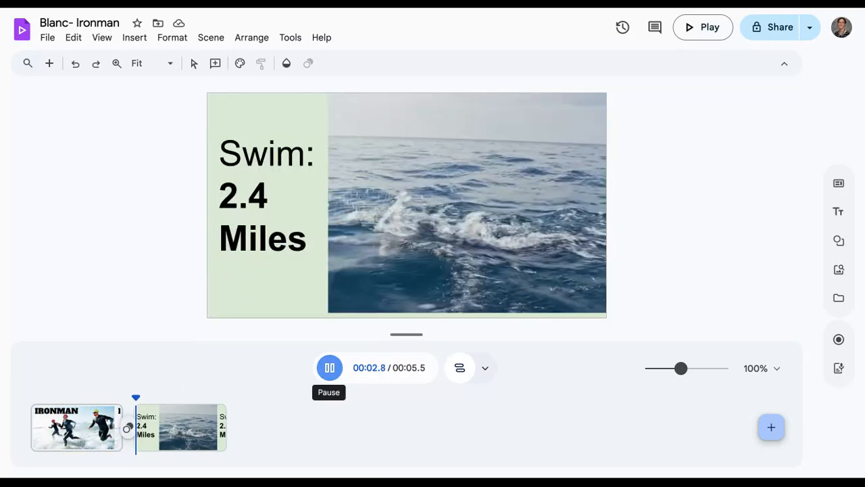
left_click(330, 367)
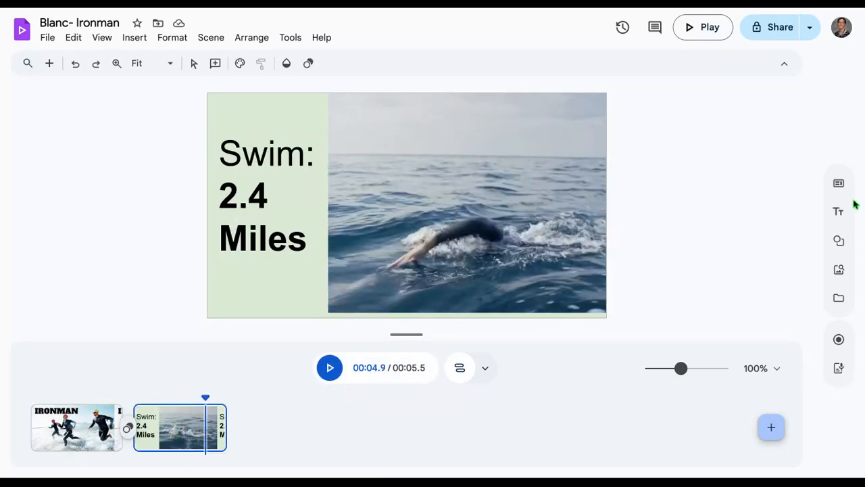
Search the stock music for "upbeat music" and listen to the Fun Upbeat Music track.
left_click(839, 270)
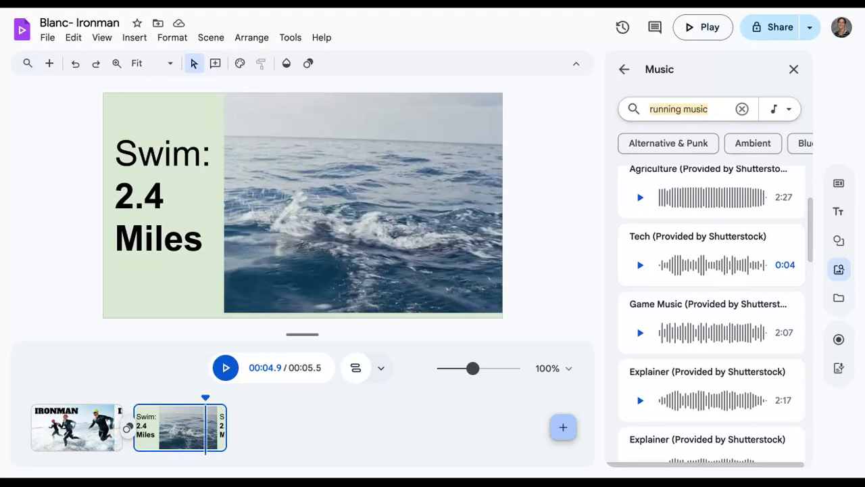
type("upd")
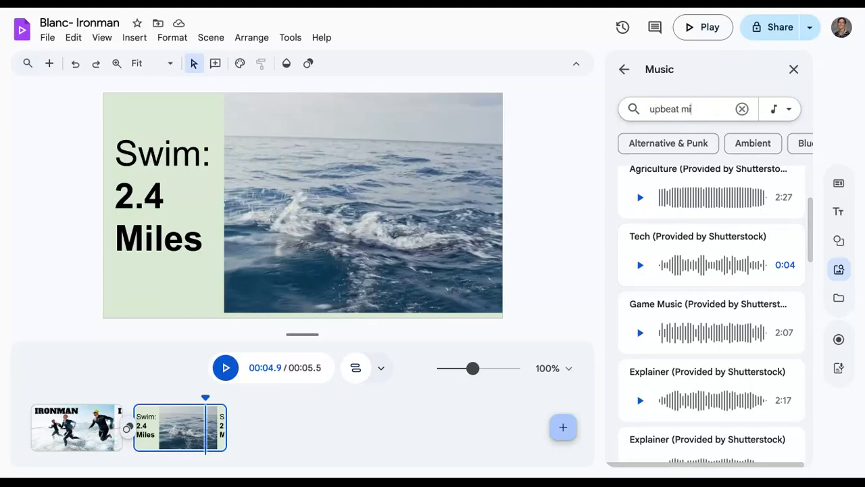
type("sic")
key("Return")
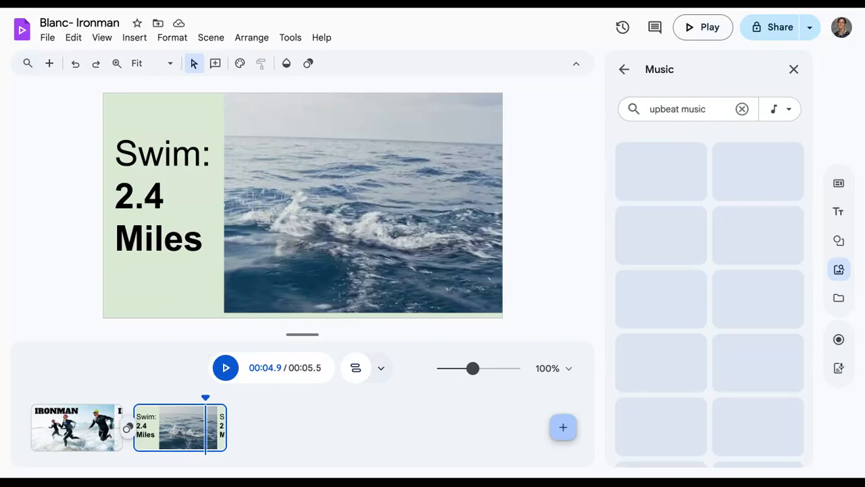
left_click(640, 181)
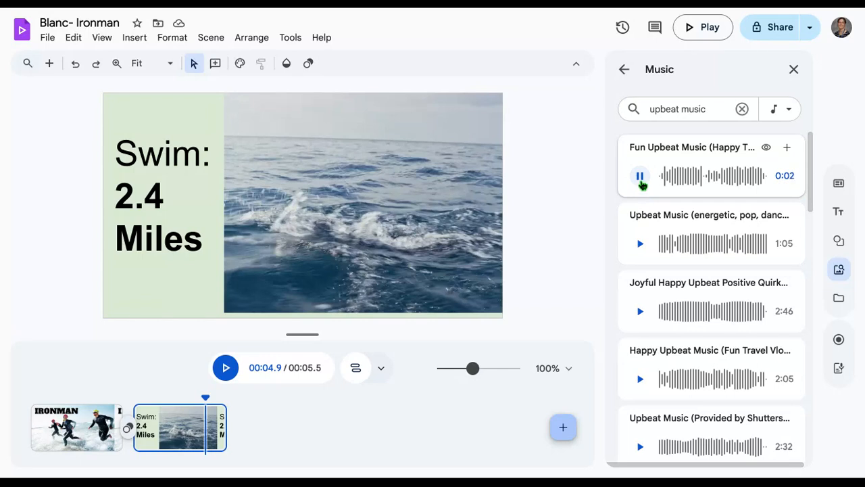
left_click(641, 179)
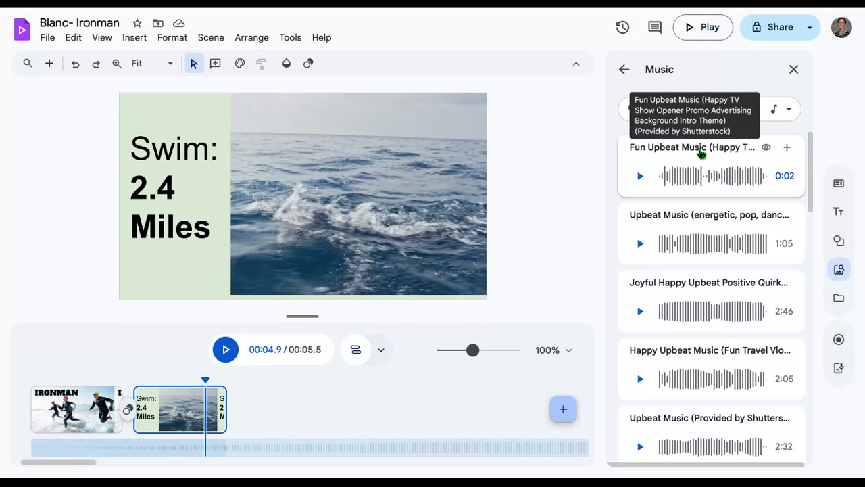
Add the Fun Upbeat Music track to the timeline and align its start with the beginning of the title scene.
left_click_drag(695, 149, 114, 446)
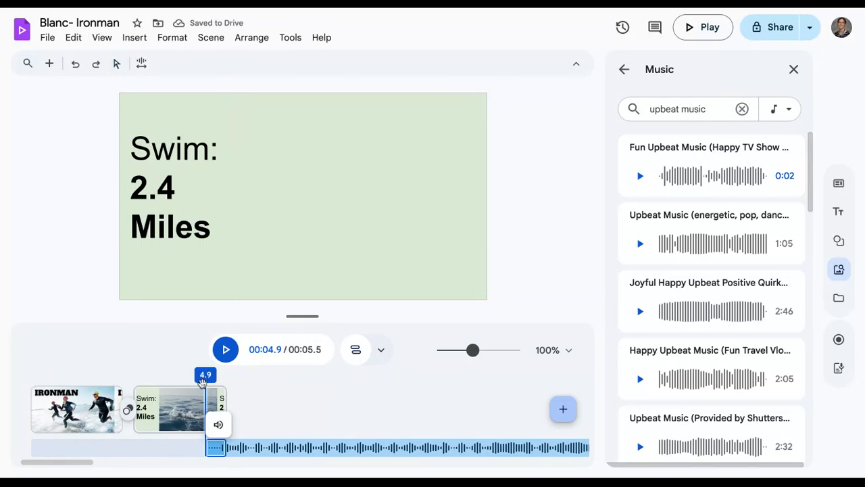
left_click(75, 405)
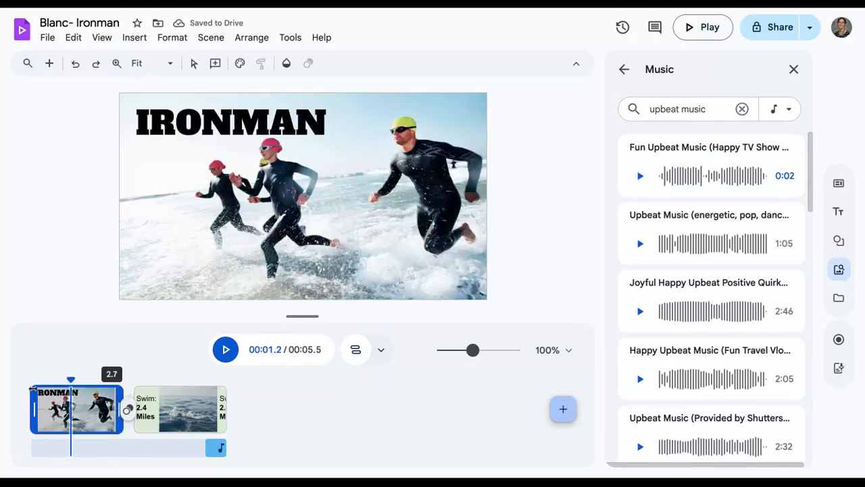
left_click_drag(70, 382, 31, 383)
left_click(208, 447)
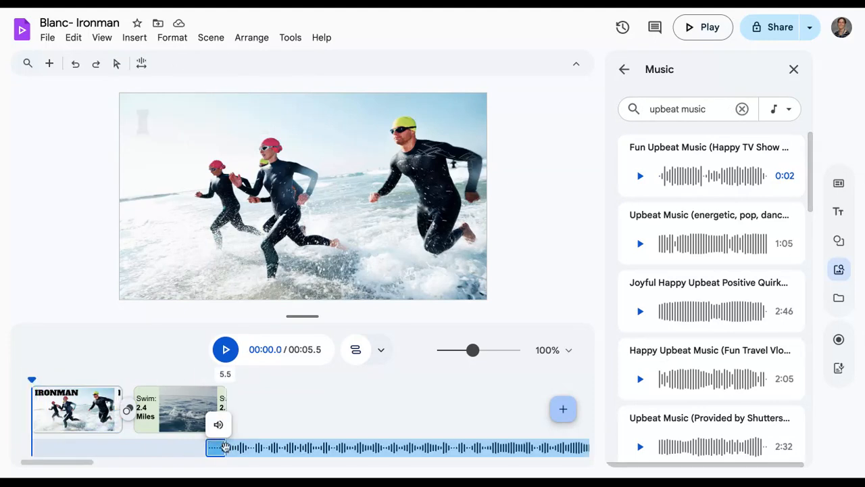
left_click_drag(223, 447, 49, 461)
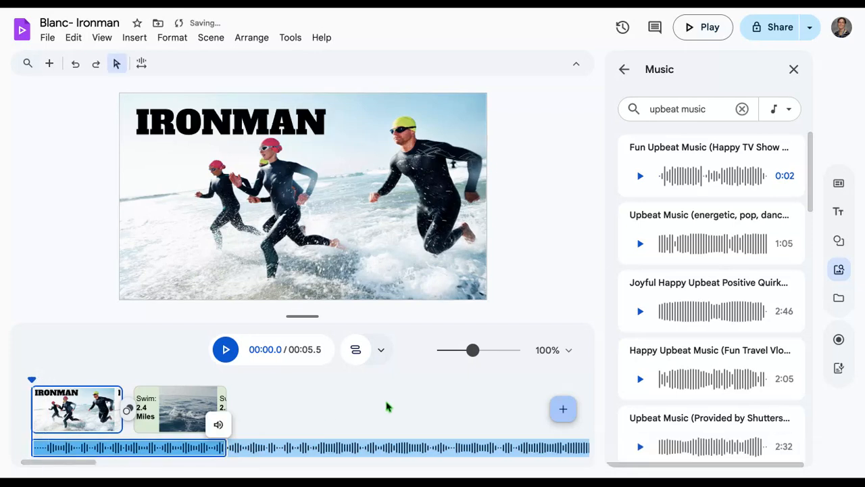
Trim the music track to end with the second scene and play the video back with the music.
scroll(518, 408, "right", 10)
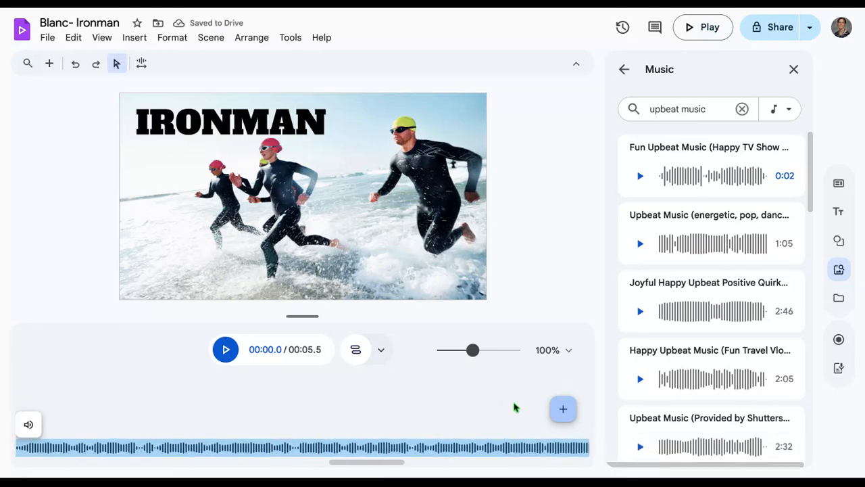
left_click_drag(587, 448, 150, 421)
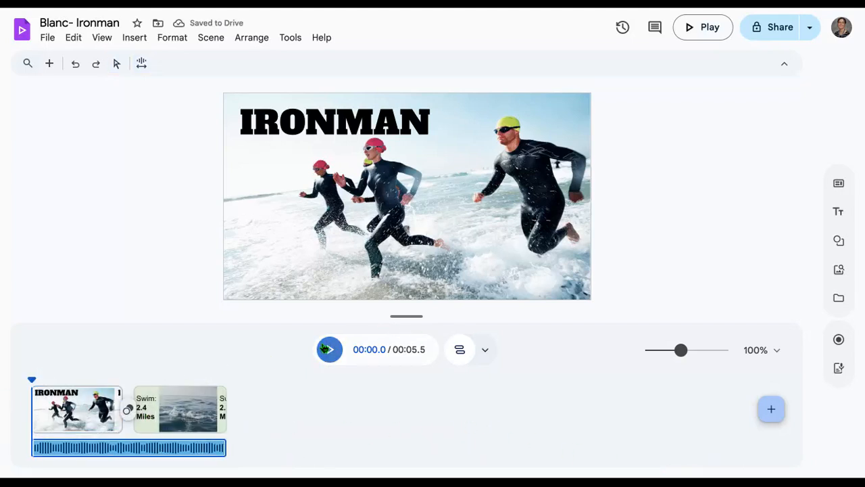
left_click(328, 349)
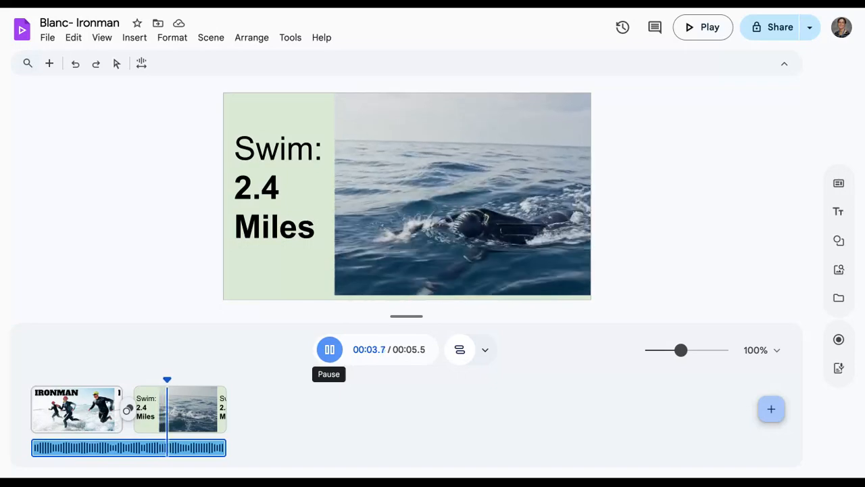
left_click(330, 349)
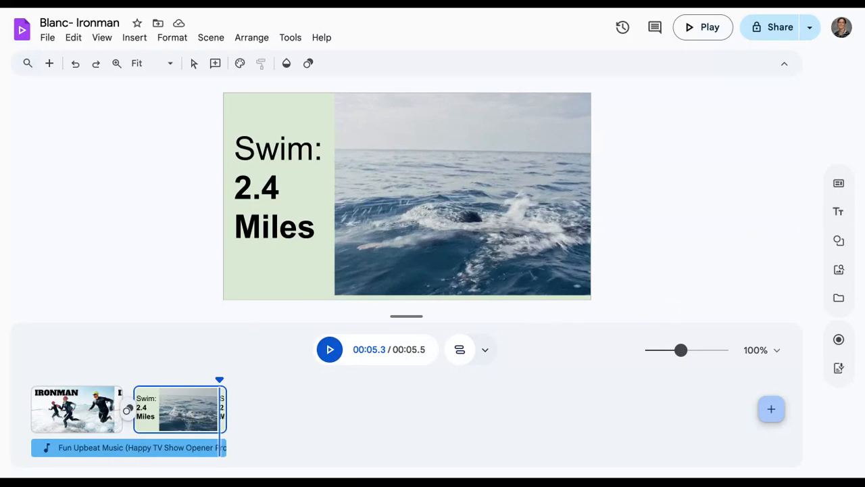
Enter the second scene's script: "An Ironman distance triathlon consists of a 2.4 mile swim, a 112 mile bike, and a 26.2 mile run.".
left_click(839, 368)
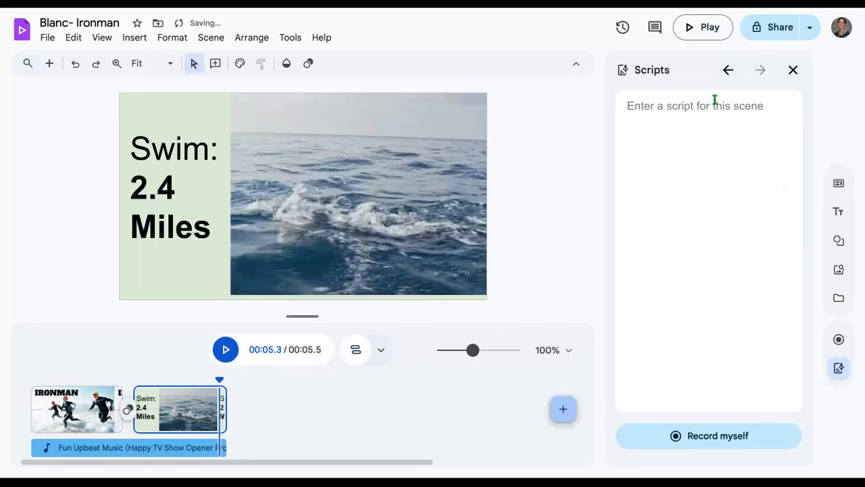
left_click(714, 99)
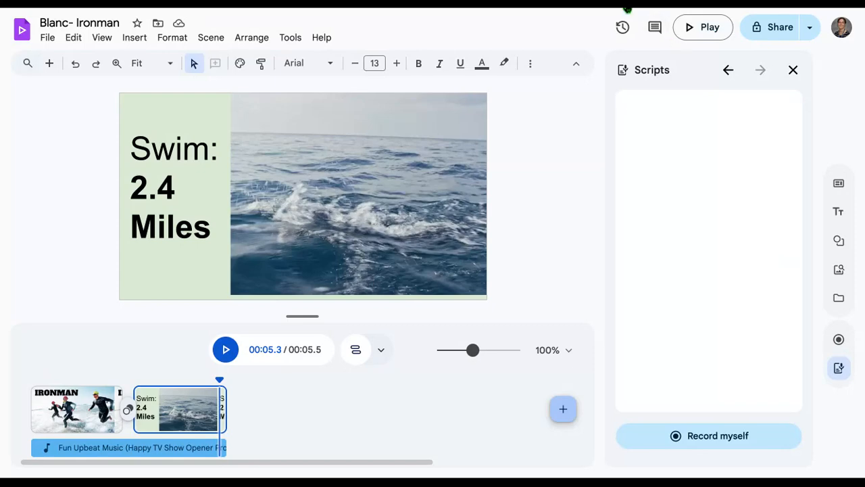
type("An Ironman distance triathlon consists of a 2.4 mile swim, a 112 mile bike, and a 26.2 mile run.")
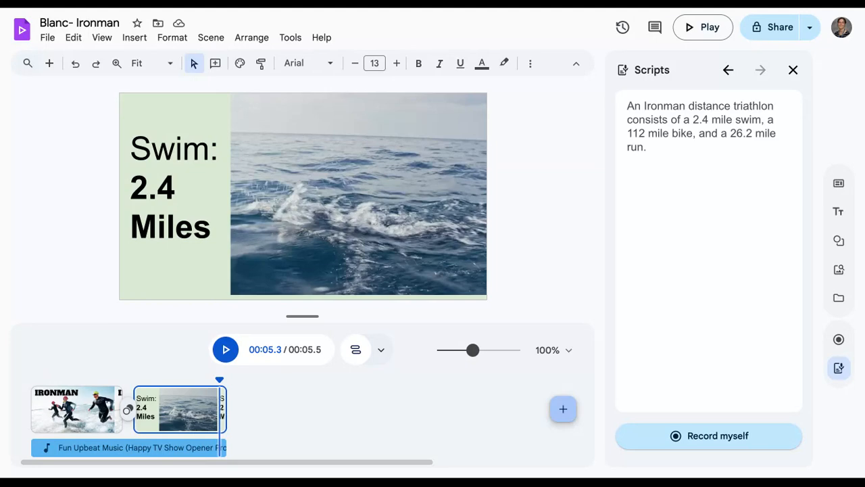
Record a voiceover reading the second scene's script and stop the recording at about 10 seconds.
left_click(709, 435)
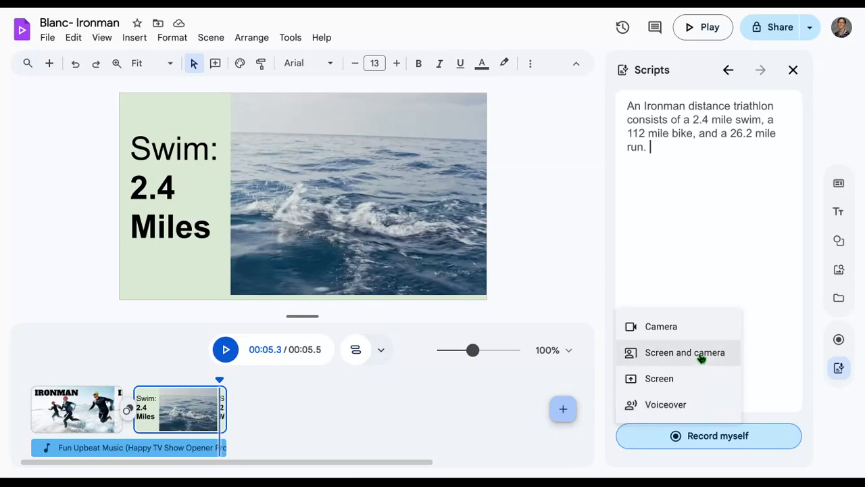
left_click(688, 405)
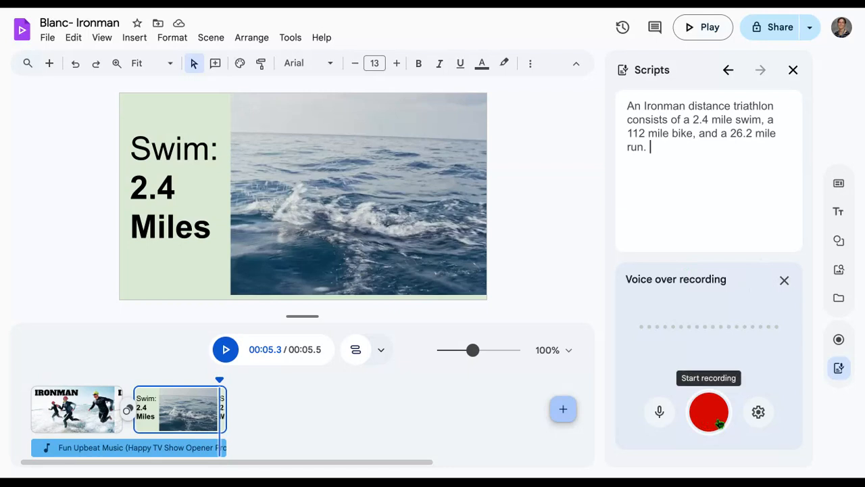
left_click(719, 424)
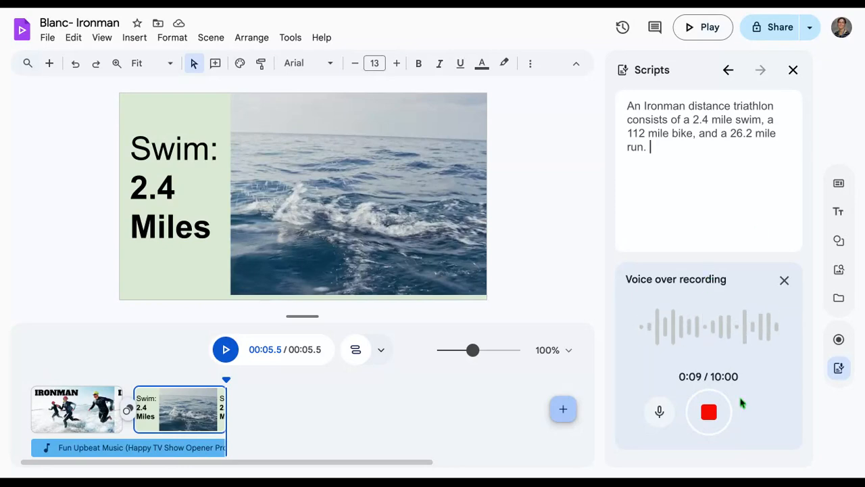
left_click(709, 412)
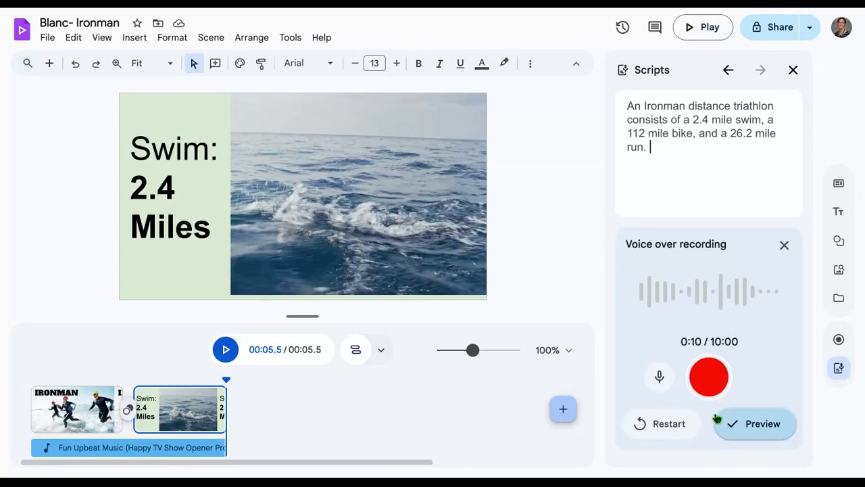
Preview the voiceover recording and insert it into the timeline.
left_click(754, 429)
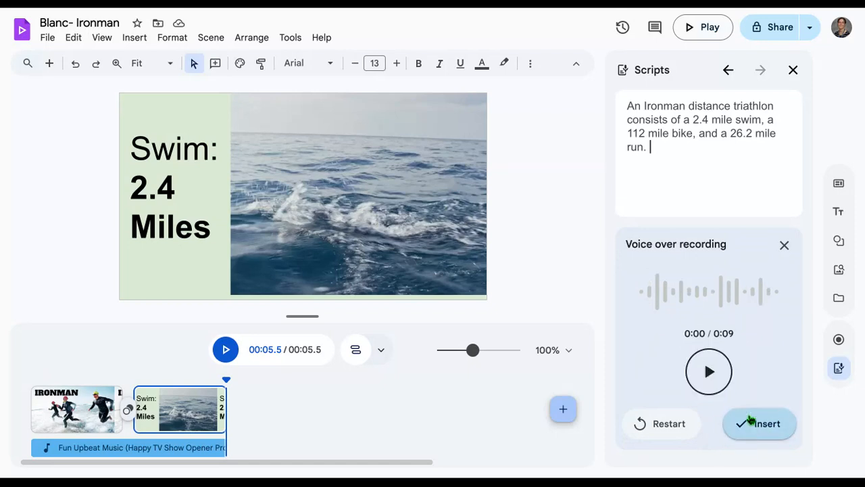
left_click(716, 379)
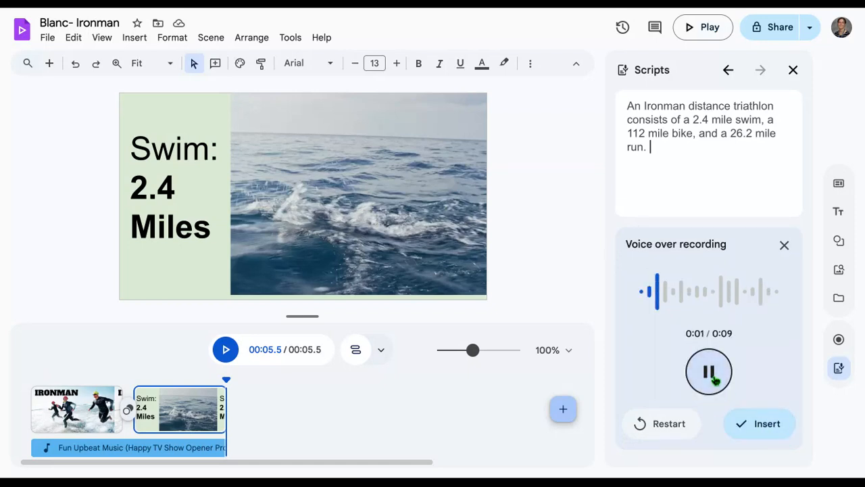
left_click(709, 373)
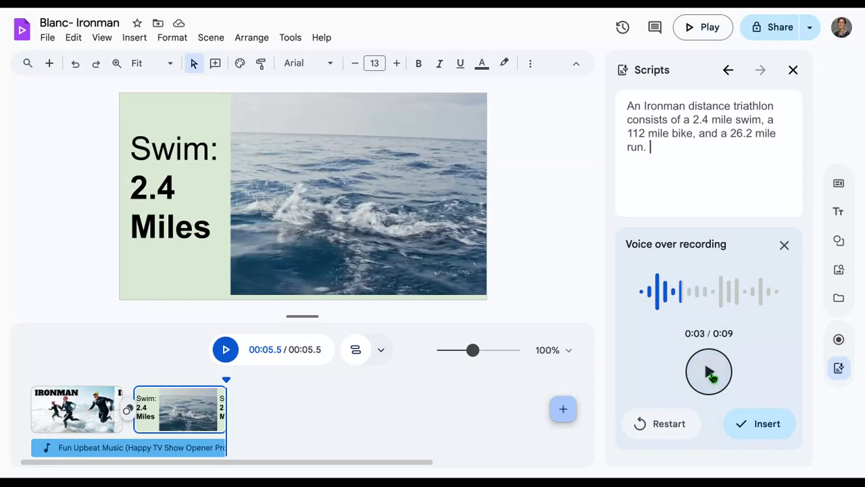
left_click(769, 424)
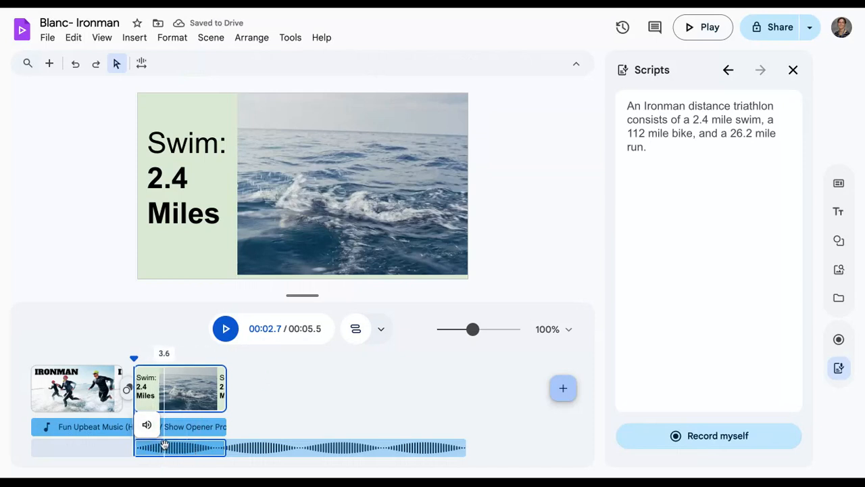
Align the voiceover track's start with the title scene and play the video back from the beginning.
left_click_drag(163, 448, 55, 465)
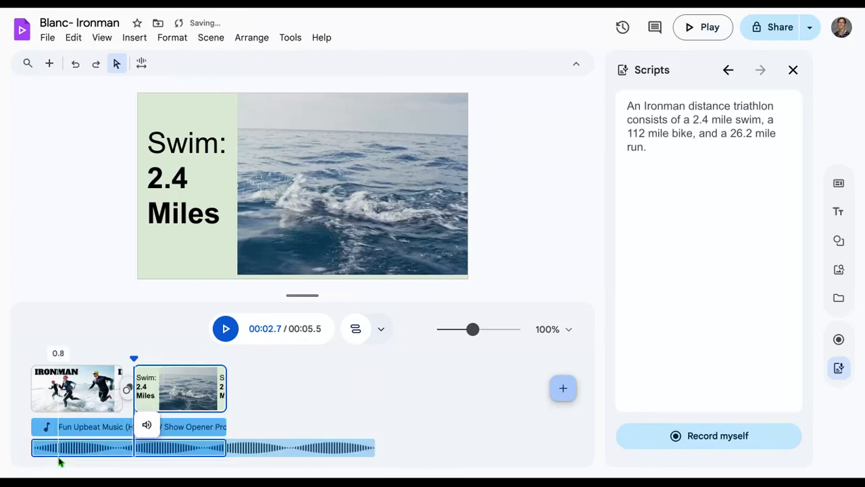
left_click(36, 365)
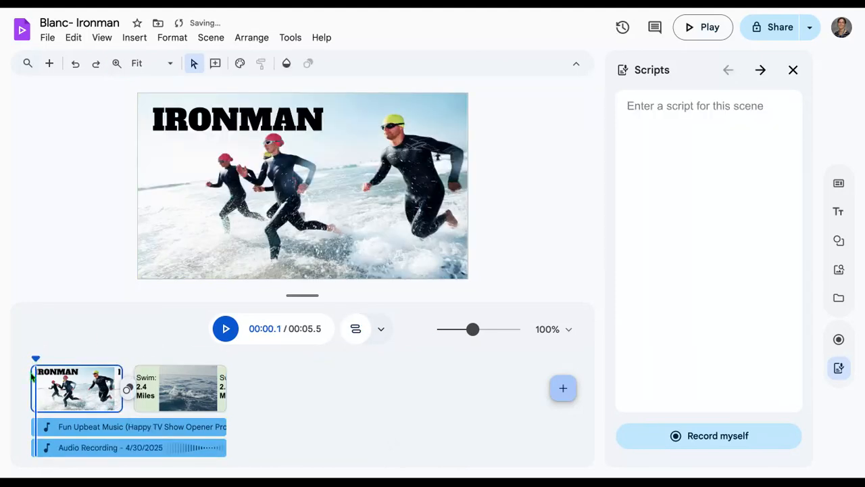
left_click(32, 357)
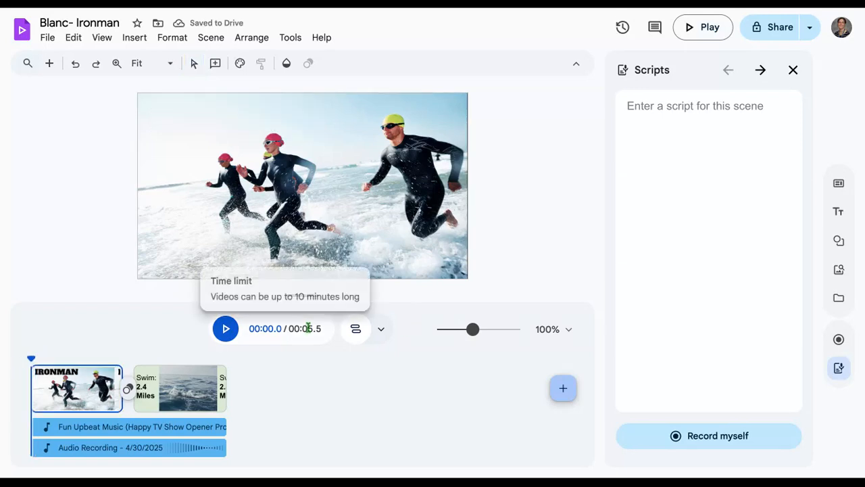
left_click(224, 329)
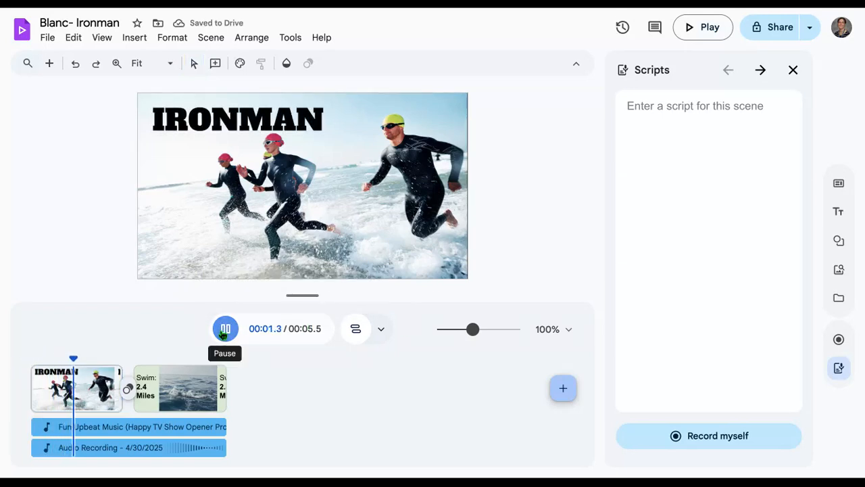
left_click(225, 330)
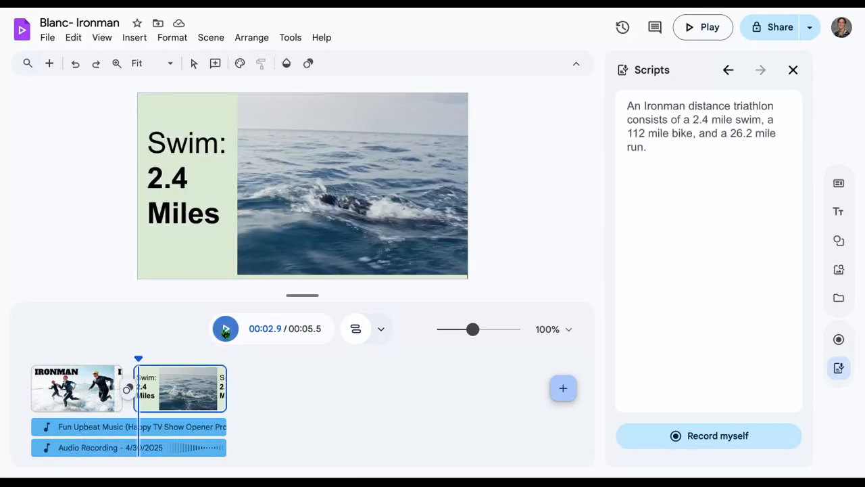
Set the volume of the Fun Upbeat Music track to 20%.
left_click(107, 426)
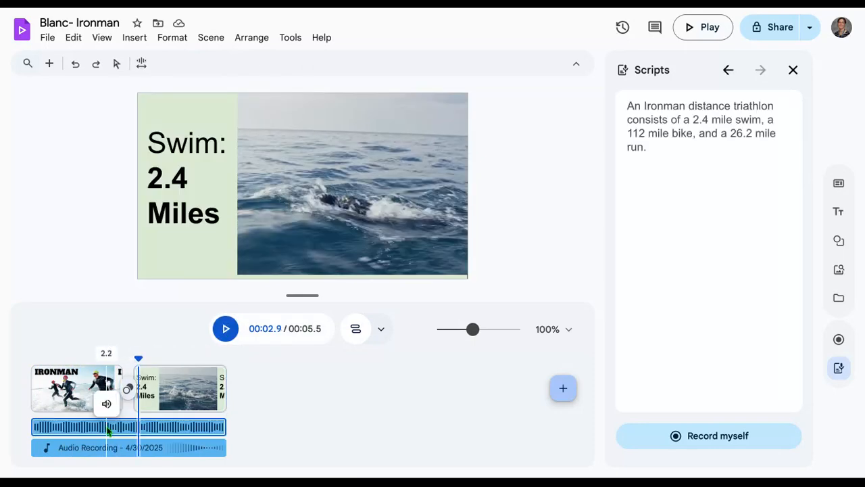
double_click(107, 429)
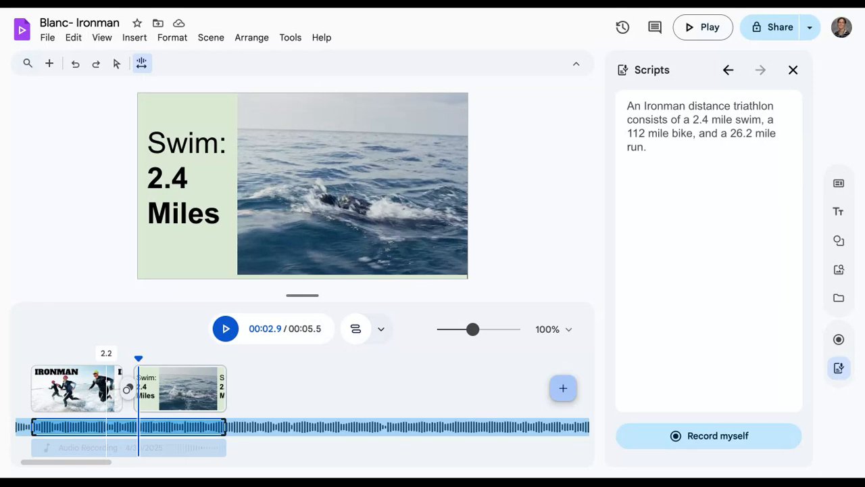
left_click(793, 70)
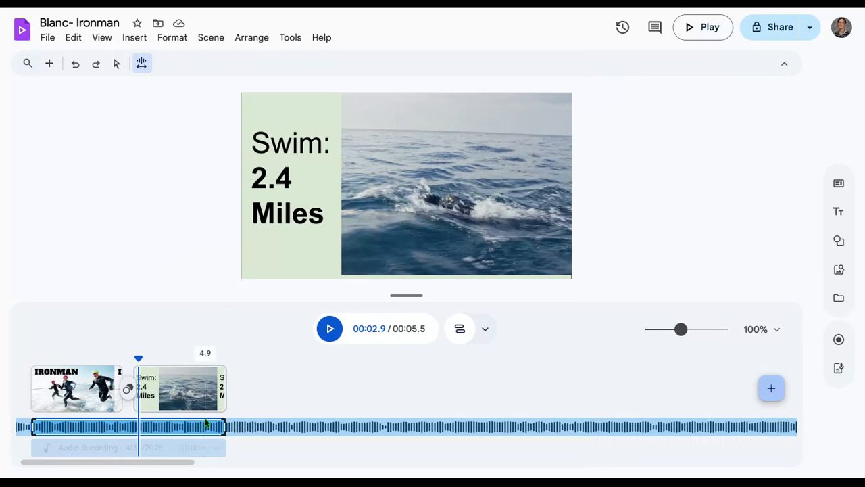
right_click(125, 427)
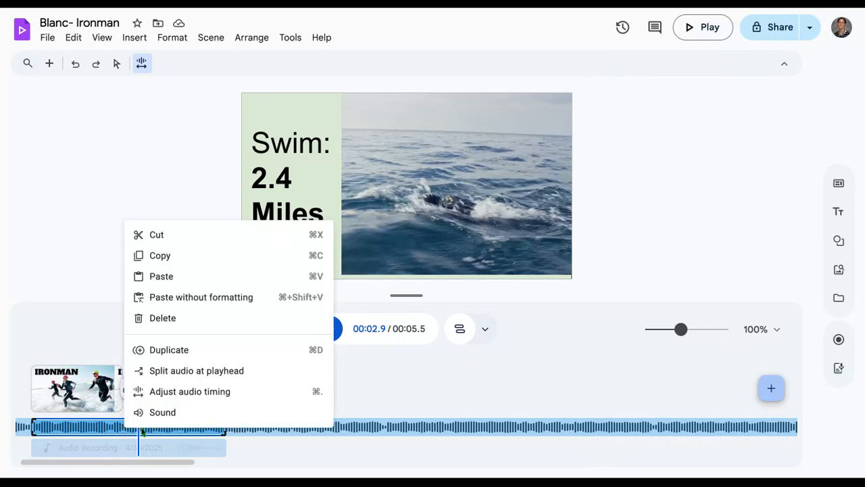
left_click(162, 412)
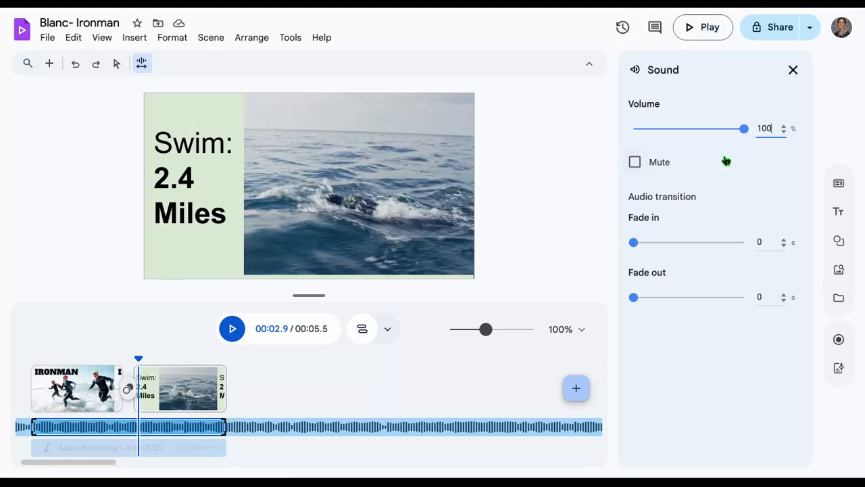
left_click_drag(744, 133, 709, 135)
left_click_drag(648, 128, 645, 130)
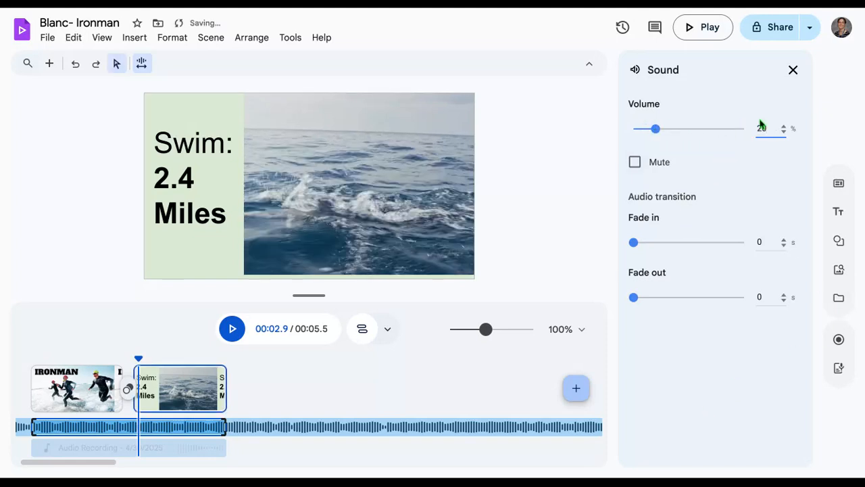
left_click(793, 70)
Check the voiceover track's sound settings and play the video from the beginning to hear the audio balance.
left_click_drag(109, 451, 108, 448)
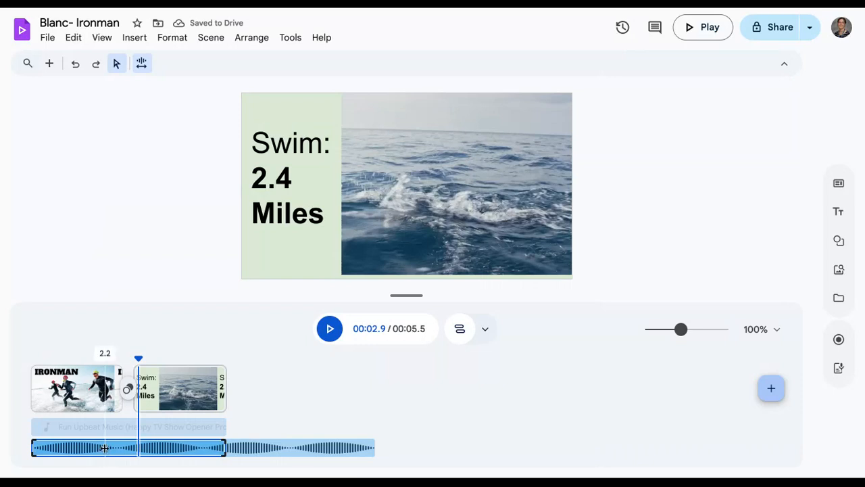
right_click(107, 451)
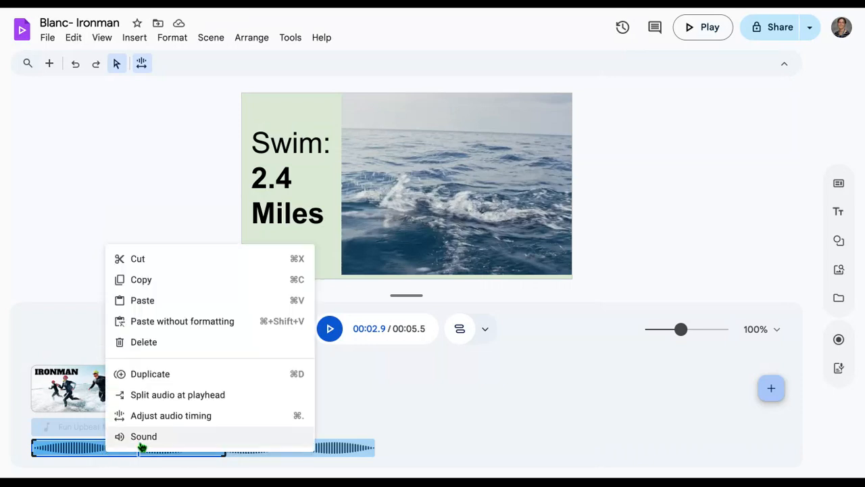
left_click(140, 438)
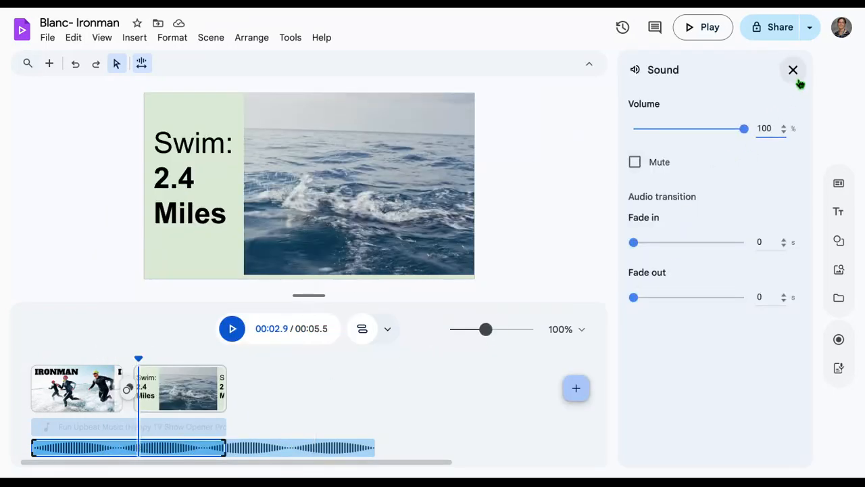
left_click(793, 70)
left_click_drag(140, 356, 42, 356)
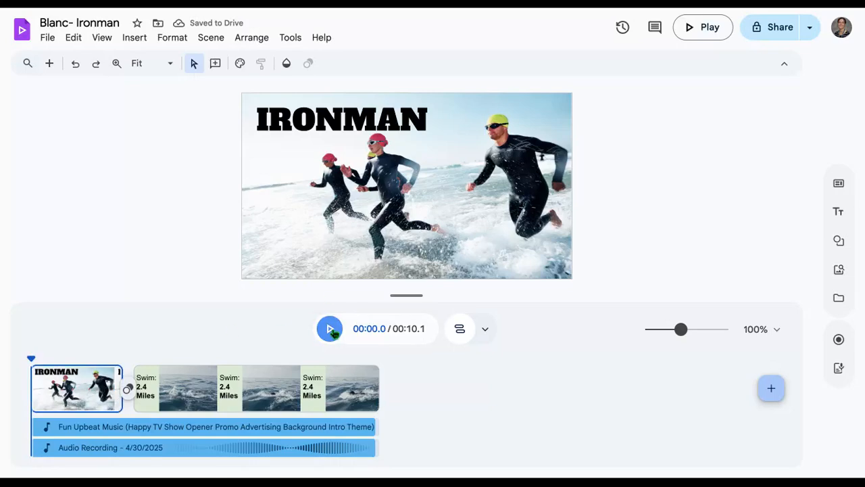
left_click(333, 332)
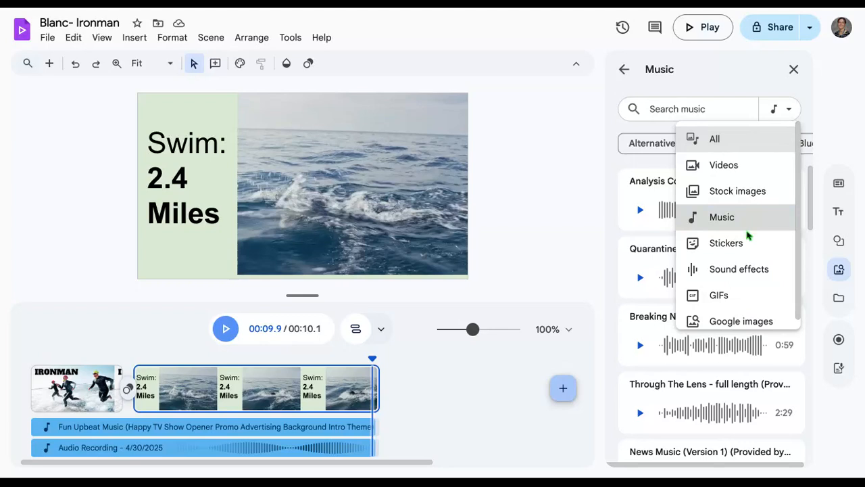
Search the stickers for "swim" and insert the white character riding a yellow duck float into the second scene.
left_click(743, 244)
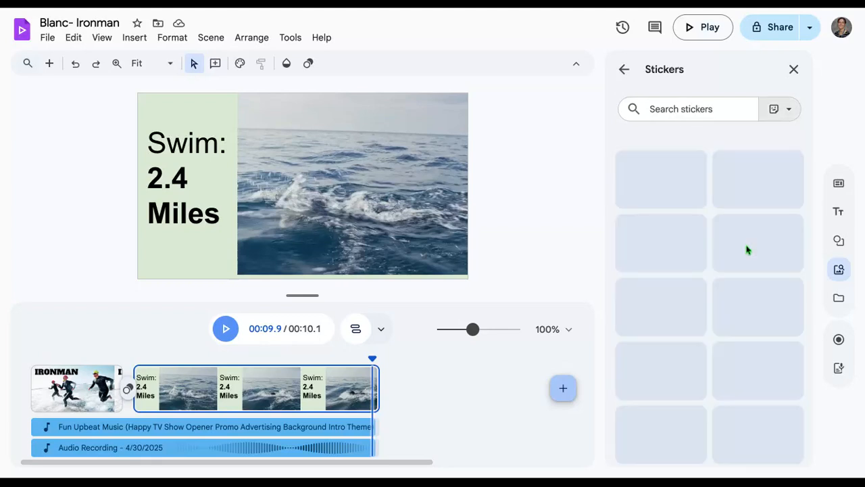
left_click(694, 101)
type("swim")
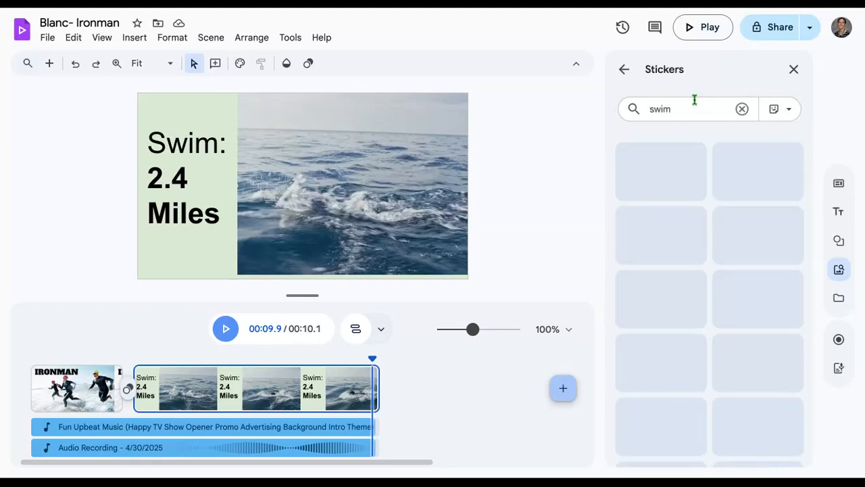
scroll(725, 218, "down", 5)
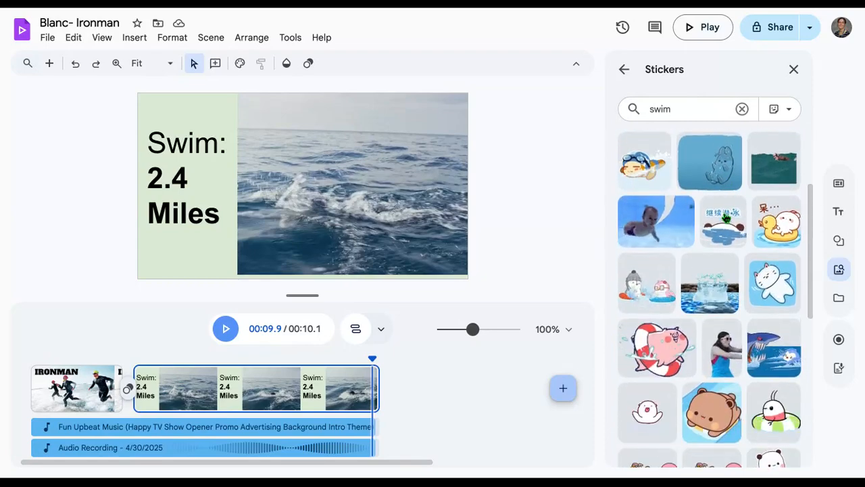
scroll(725, 218, "down", 5)
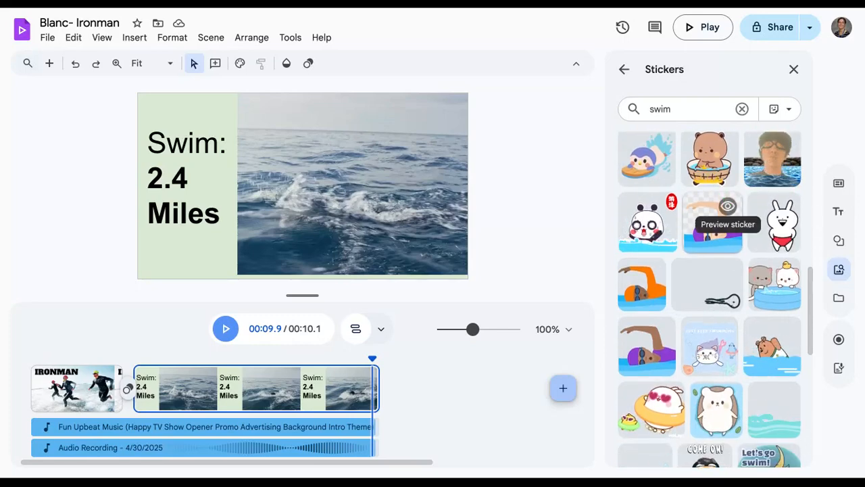
scroll(727, 207, "up", 3)
scroll(727, 230, "up", 1)
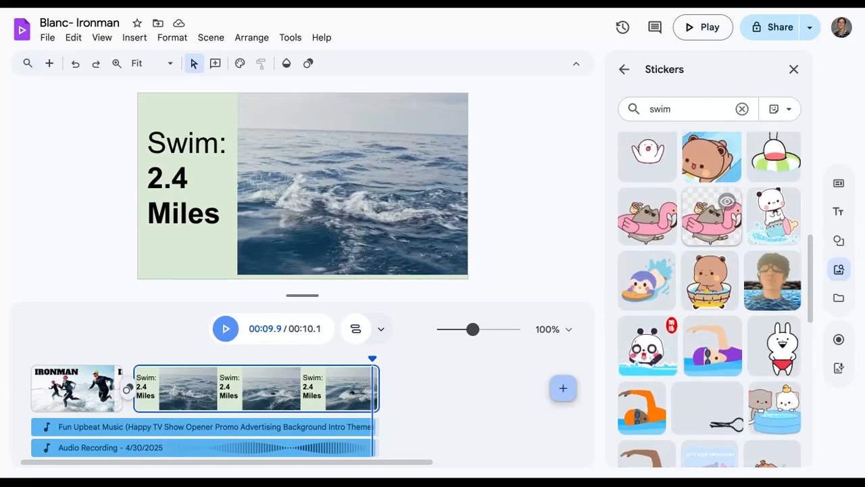
scroll(716, 233, "up", 5)
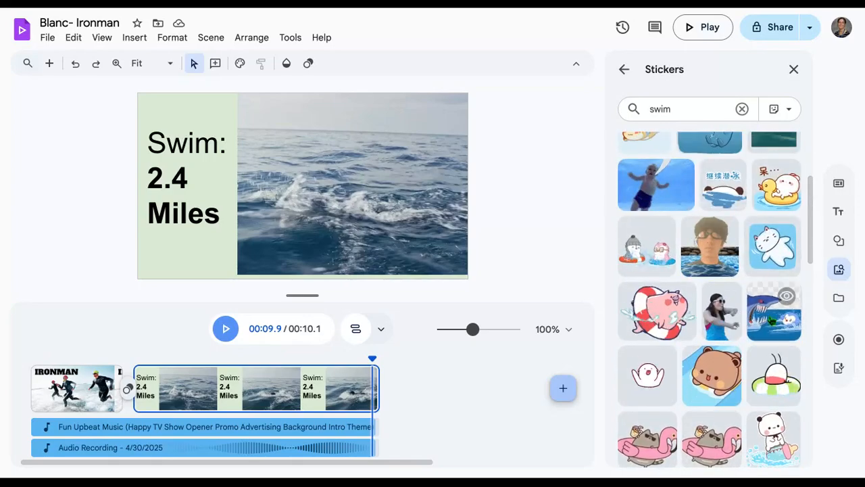
left_click(757, 200)
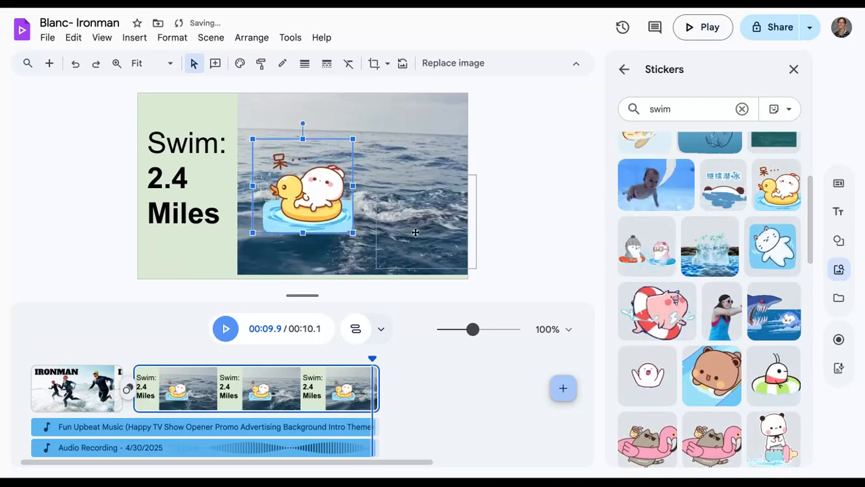
Shrink the duck float sticker and place it in the lower-right corner of the swim clip.
left_click_drag(417, 235, 404, 236)
left_click_drag(362, 178, 408, 231)
left_click(474, 164)
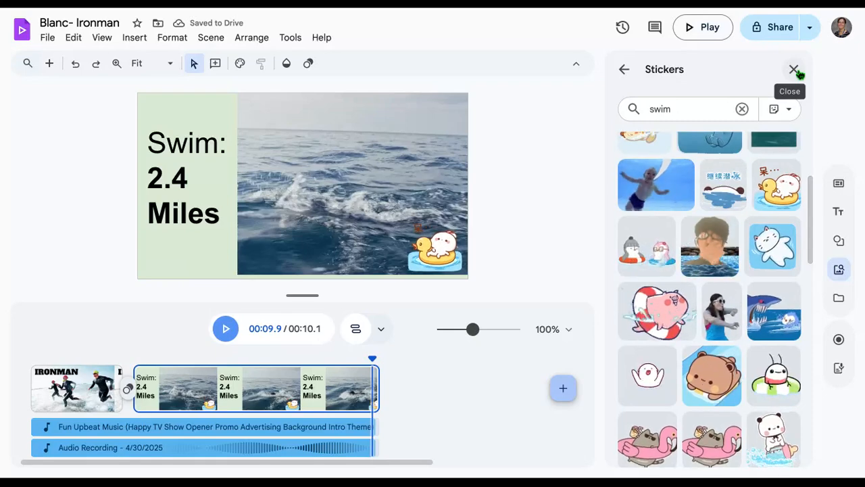
left_click(795, 70)
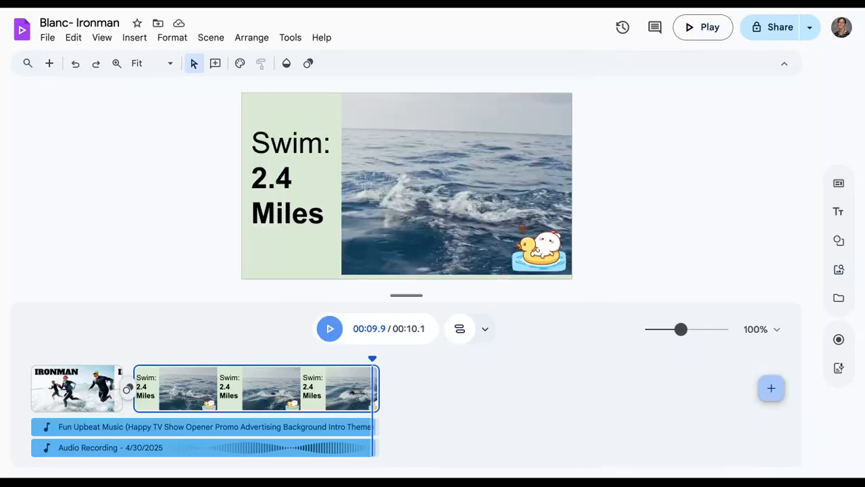
Examine the video's sharing settings: the general access options and the field for adding people, leaving access unchanged.
left_click(773, 30)
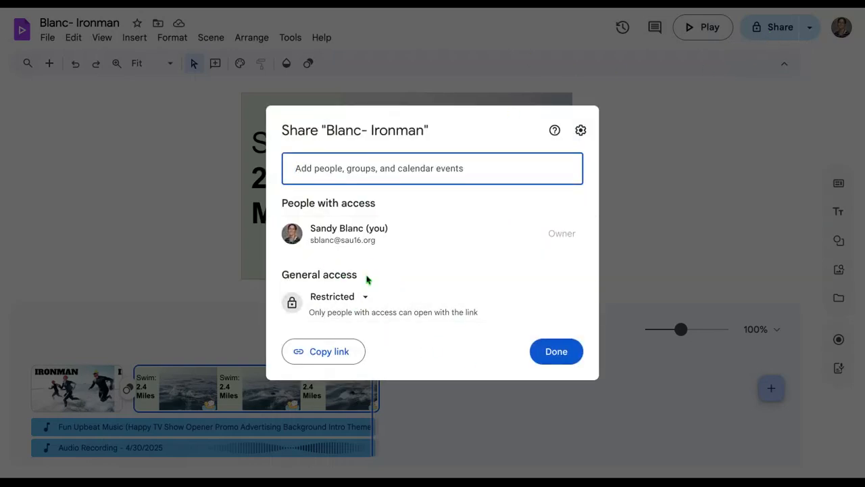
left_click(365, 297)
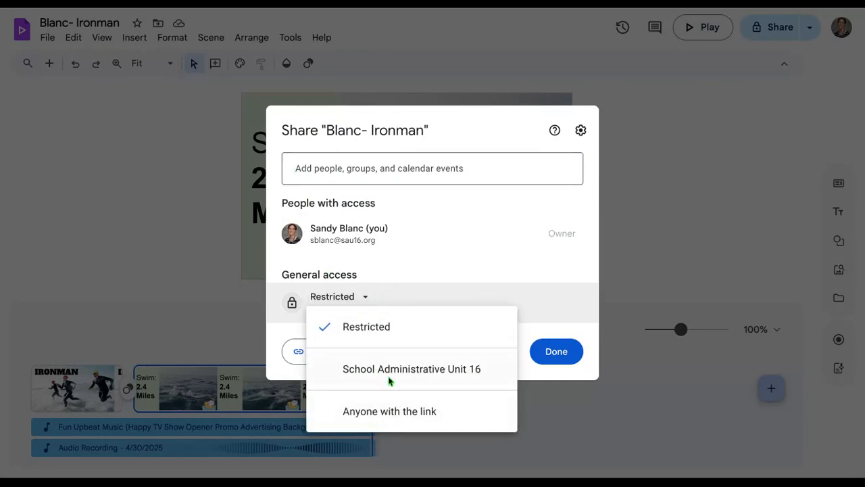
left_click(446, 264)
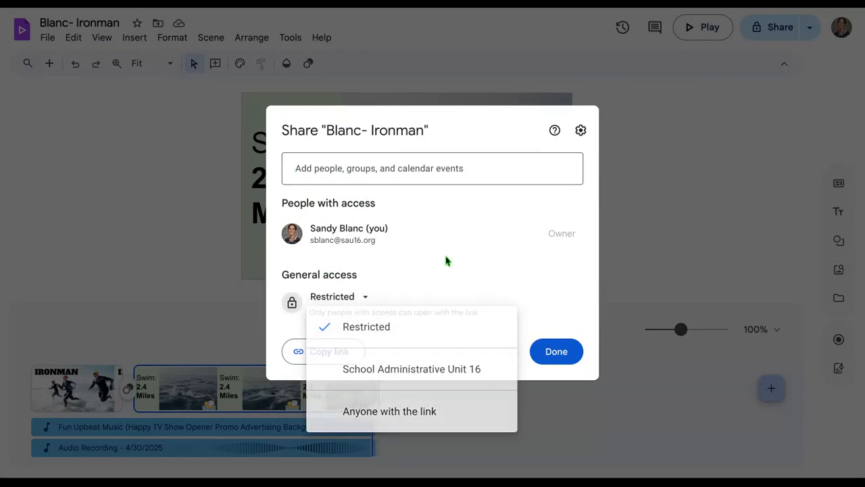
left_click(366, 298)
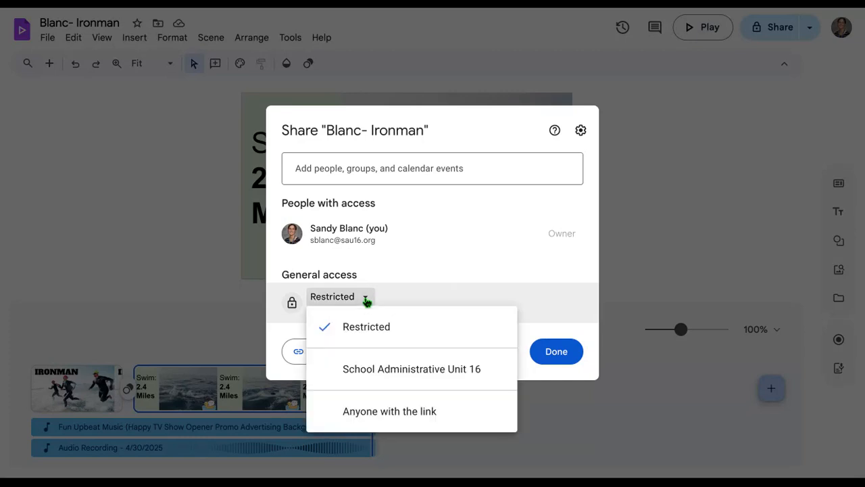
left_click(418, 273)
left_click(407, 168)
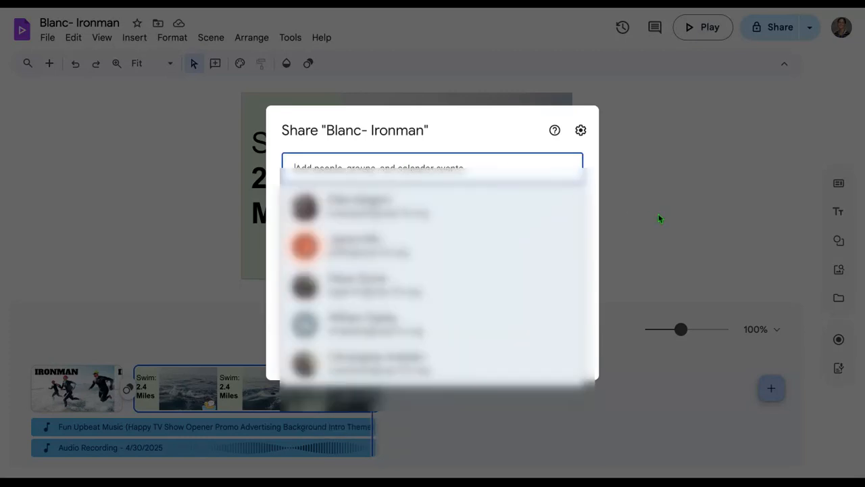
left_click(650, 217)
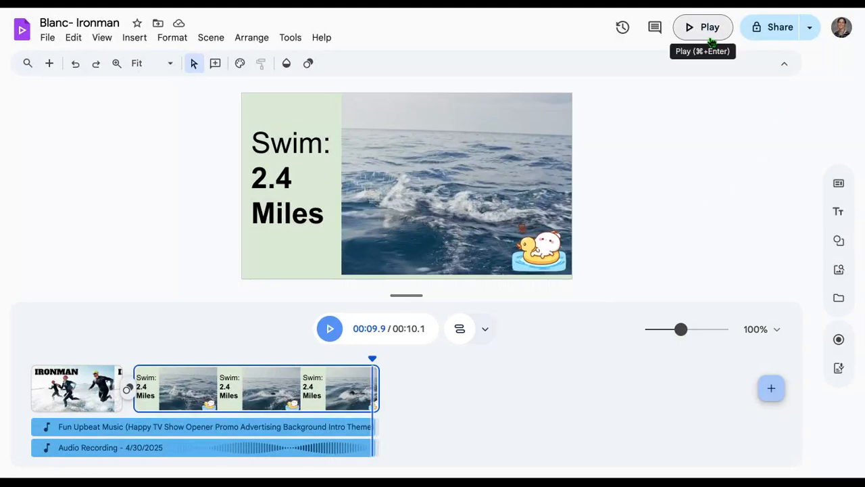
Copy the video's sharing link and close the sharing settings.
left_click(758, 31)
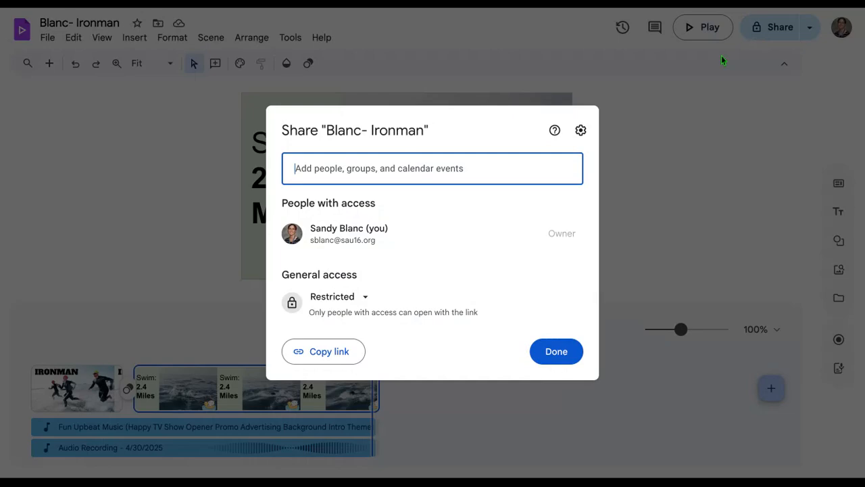
left_click(336, 352)
left_click(707, 198)
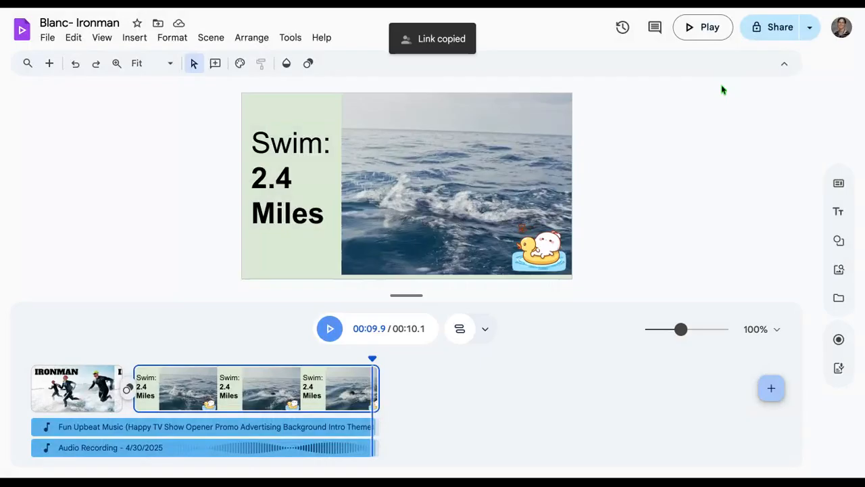